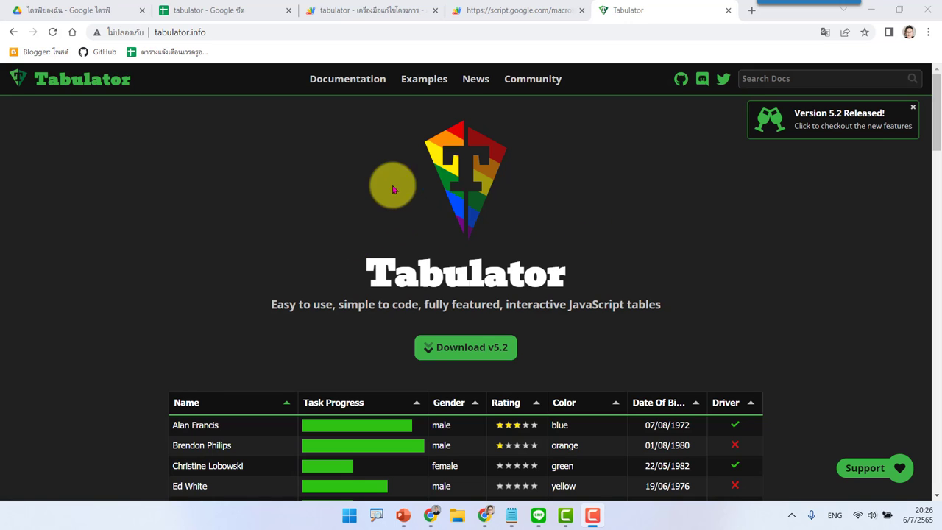
Step: Switch to the 'tabulator - Google ชีต' tab showing the 12-record spreadsheet
left_click(203, 7)
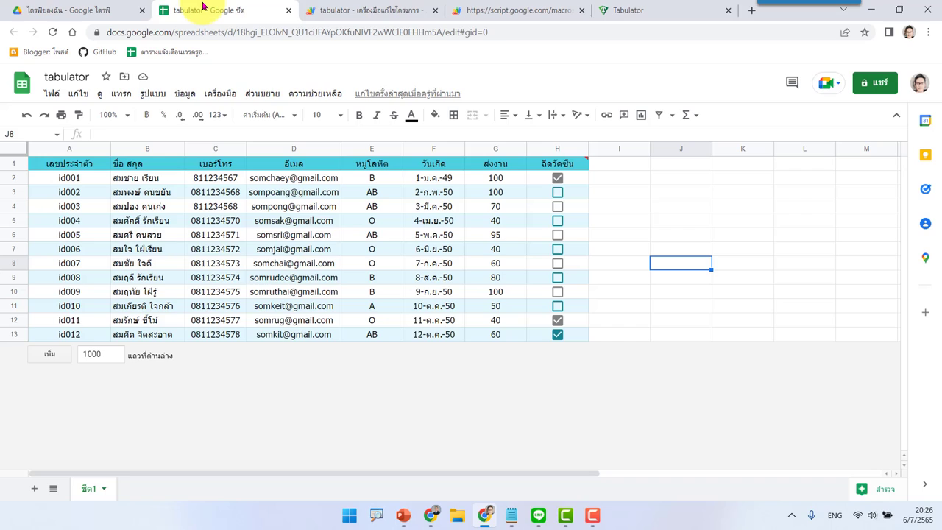
Step: Add the headers รูปภาพ in I1 and ลิ้งค์ in J1, then open a new browser tab
left_click(622, 166)
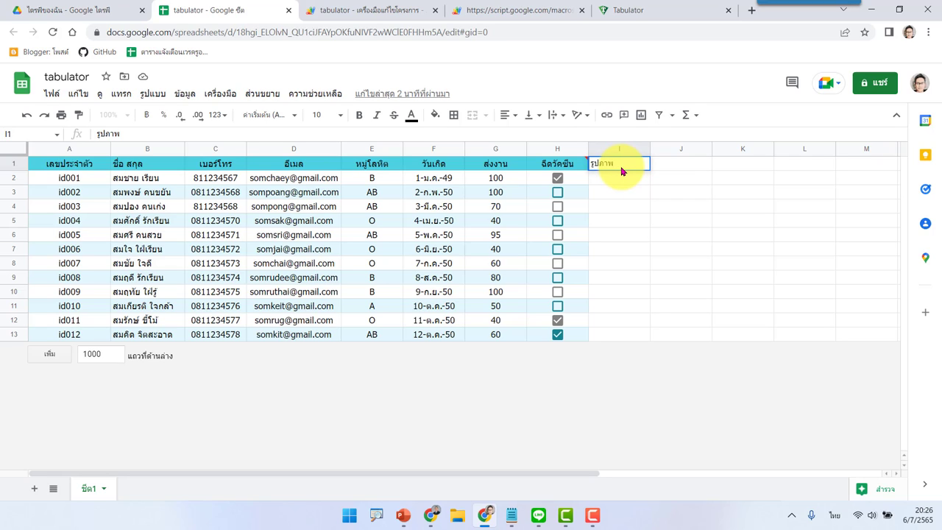
key("Return")
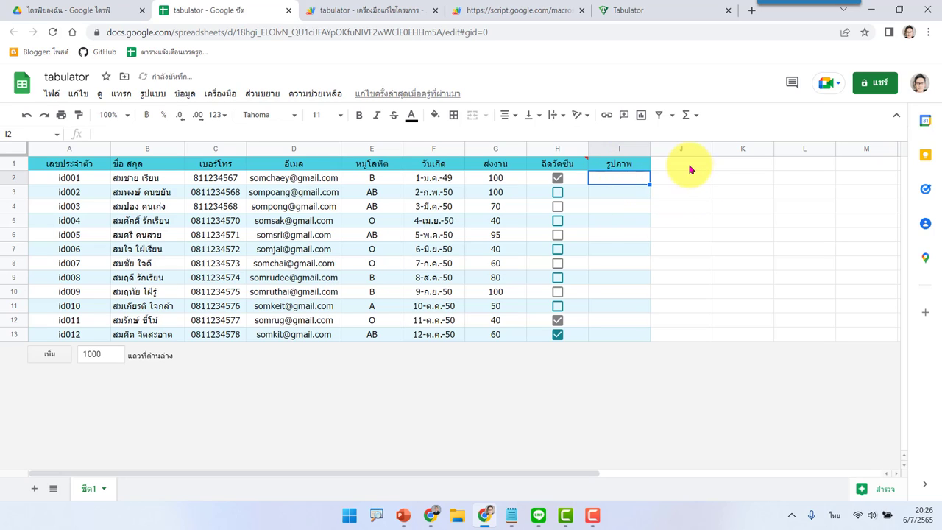
left_click(691, 169)
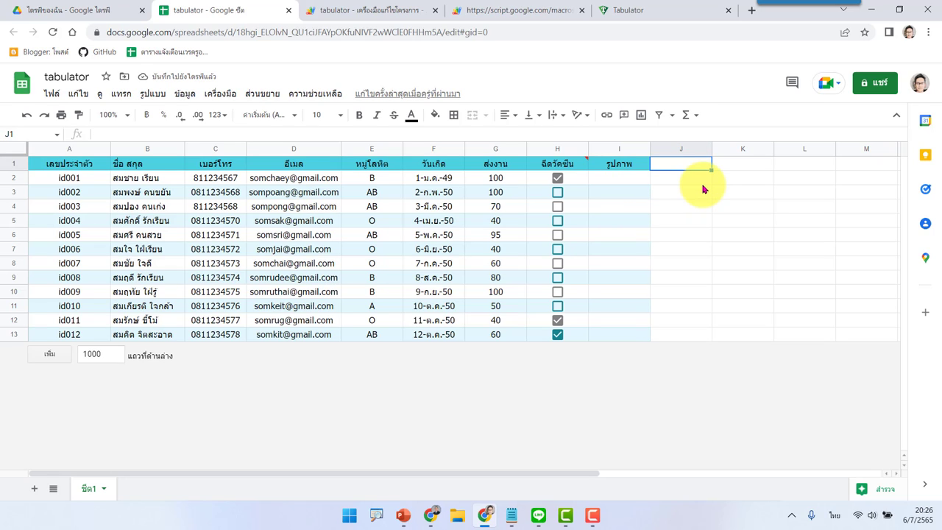
type("สี")
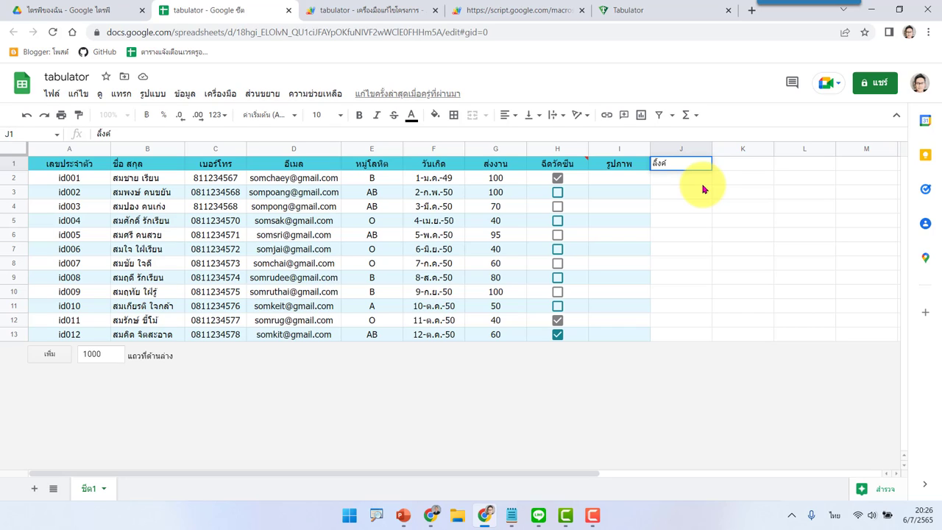
type("้งค์")
key("Return")
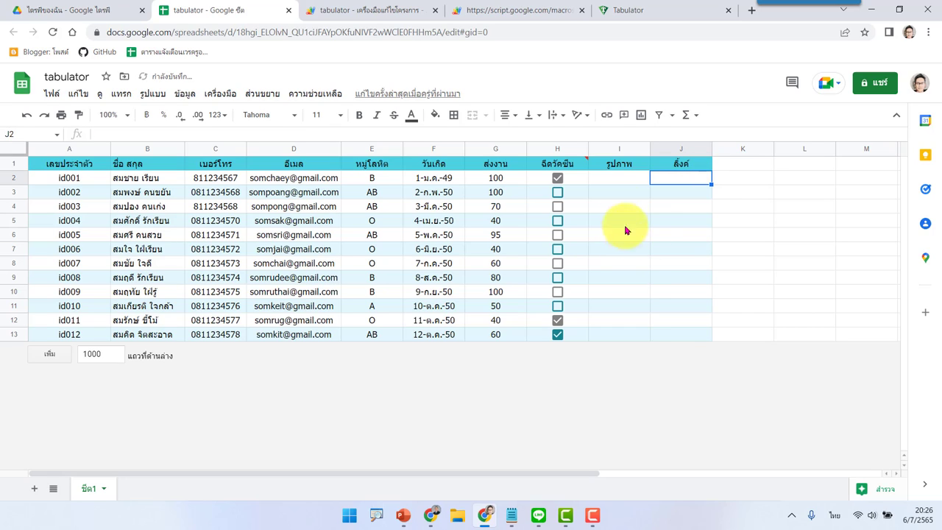
left_click(624, 183)
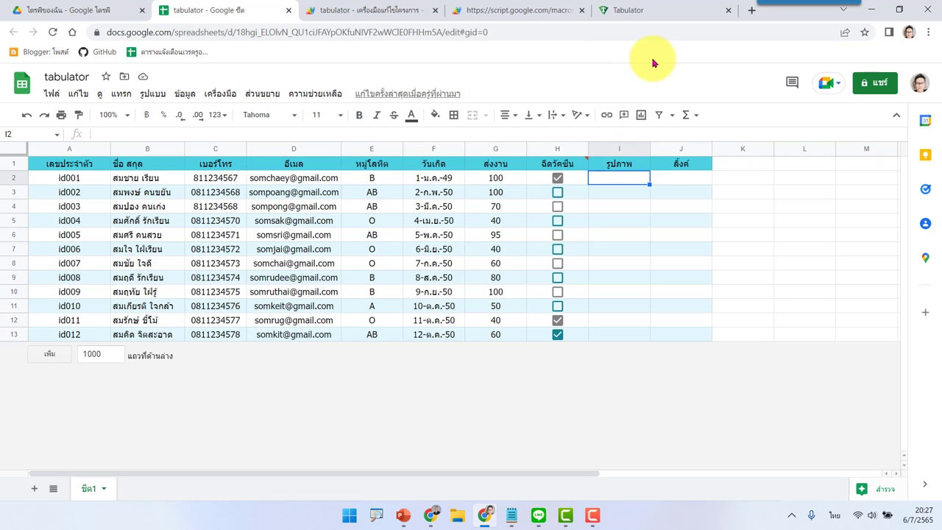
left_click(752, 11)
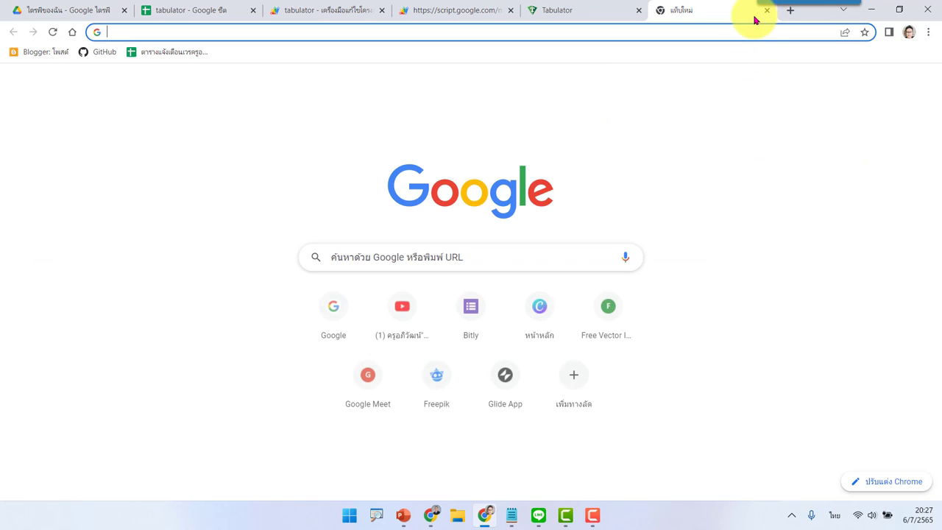
Step: Search Google Images for รูปภาพ and preview the girl with pink lotus flowers
left_click(422, 255)
left_click(352, 420)
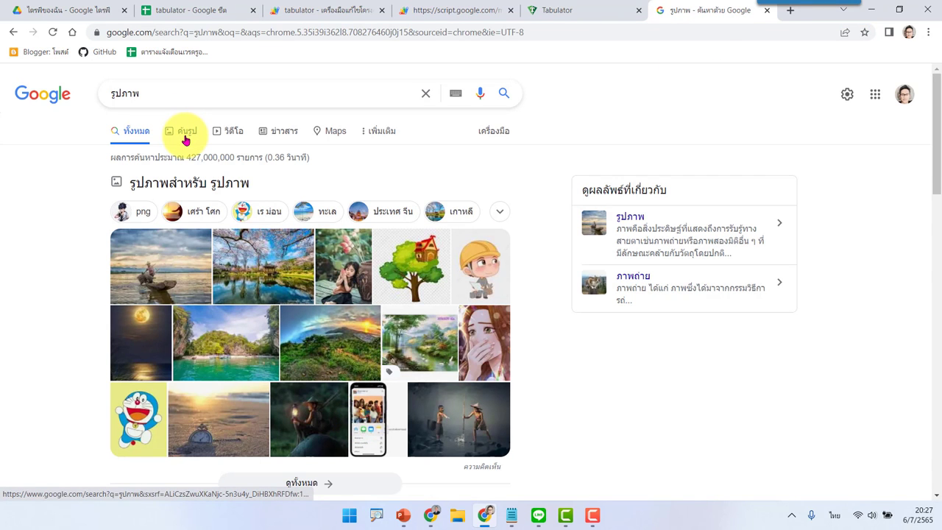
left_click(184, 133)
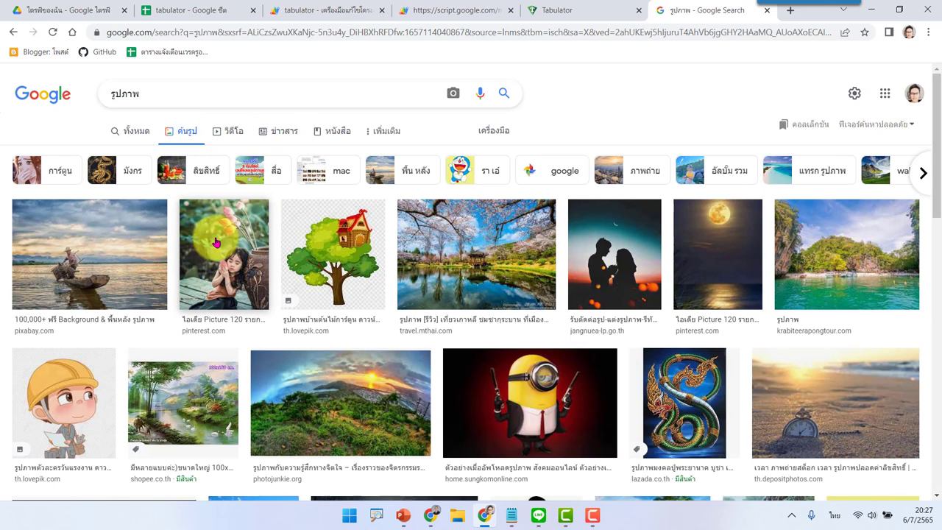
left_click(221, 244)
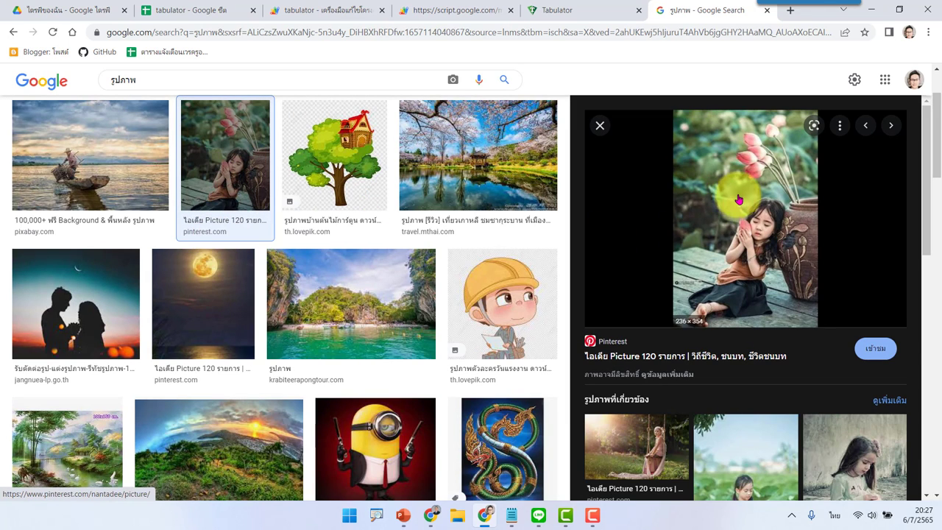
Step: Copy that picture's image address and open its direct .jpg link in the tab
right_click(735, 195)
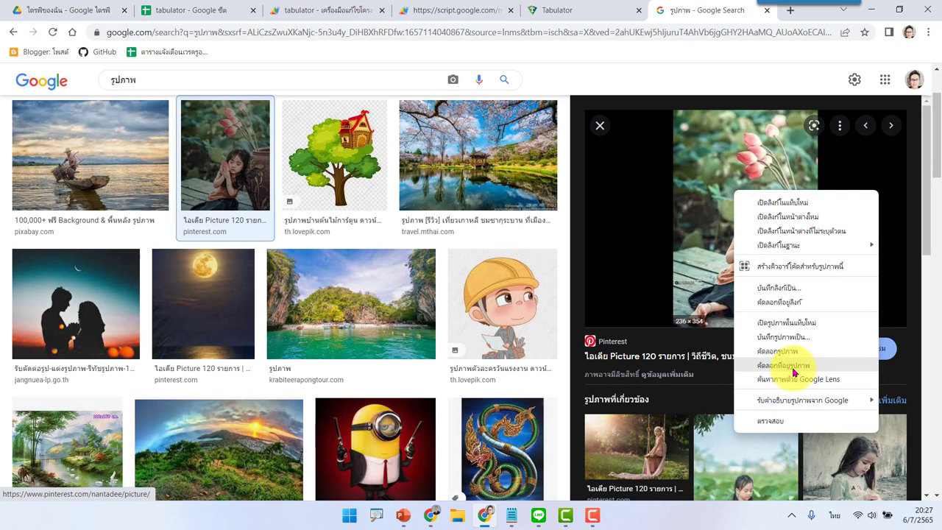
left_click(799, 367)
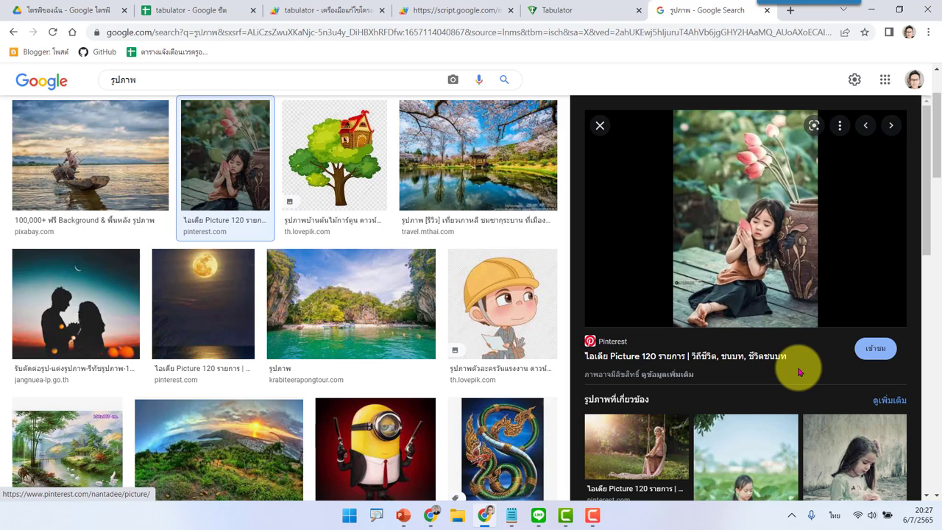
left_click(369, 33)
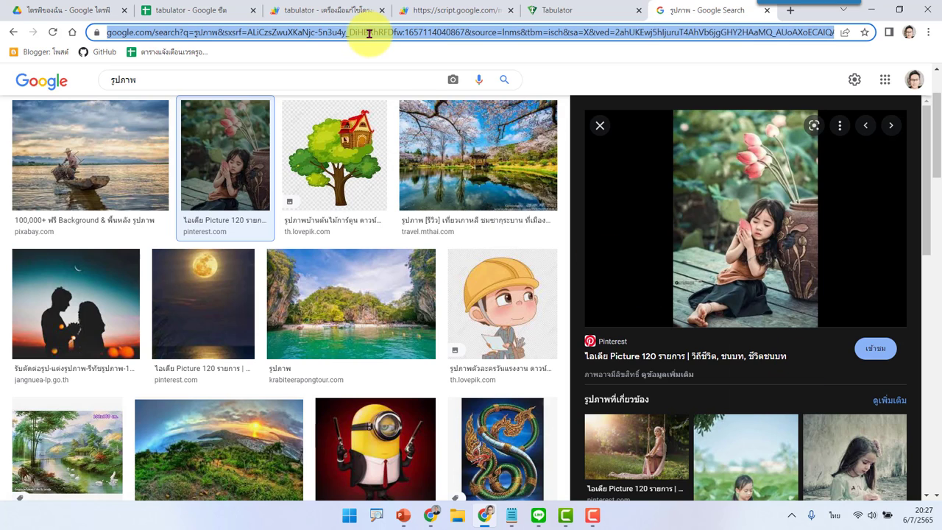
key("ctrl+v")
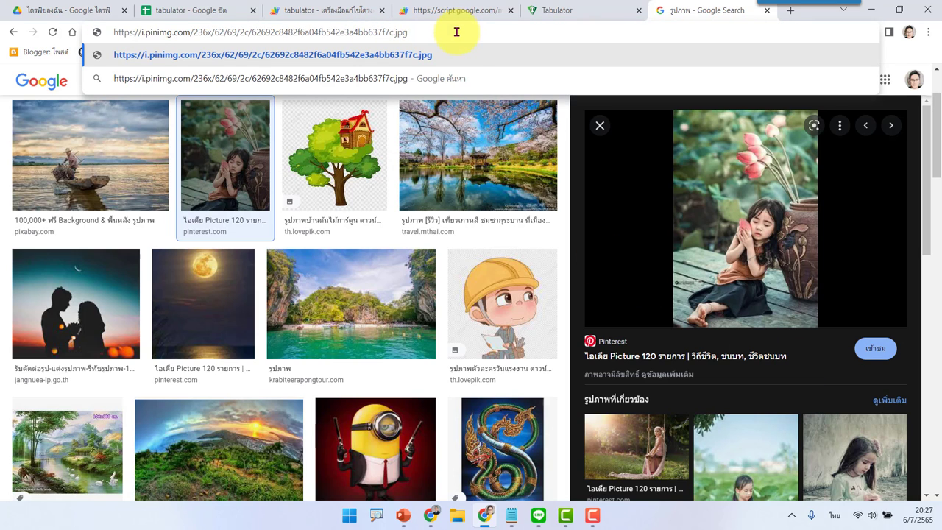
key("Return")
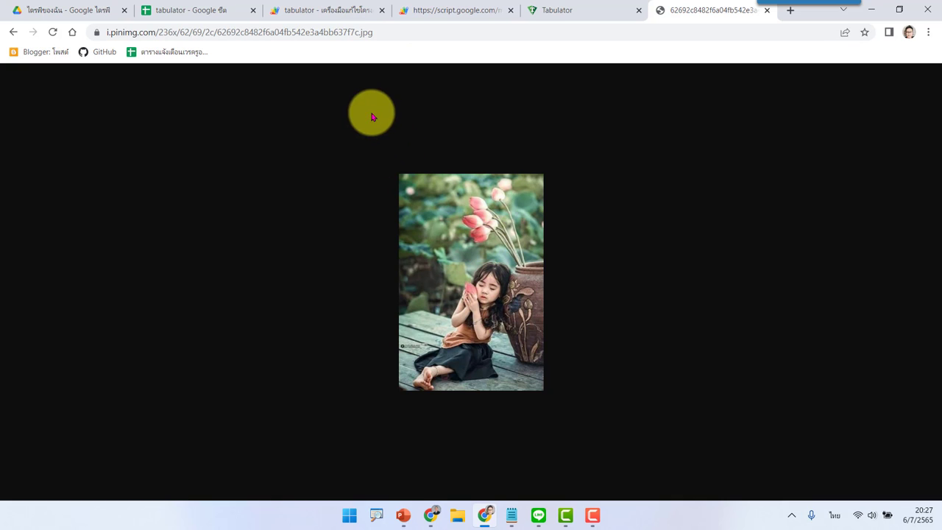
left_click(198, 7)
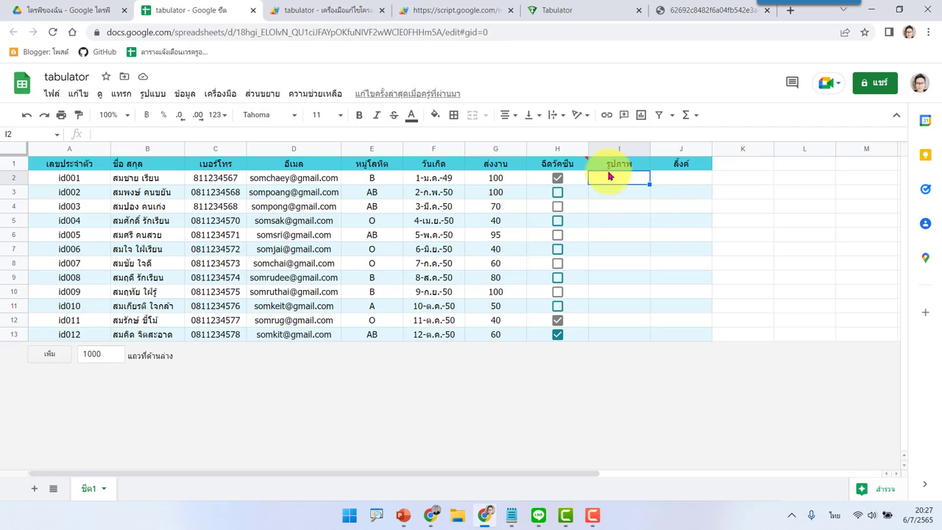
Step: Paste the i.pinimg.com image link into cell I2
double_click(625, 177)
key("ctrl+v")
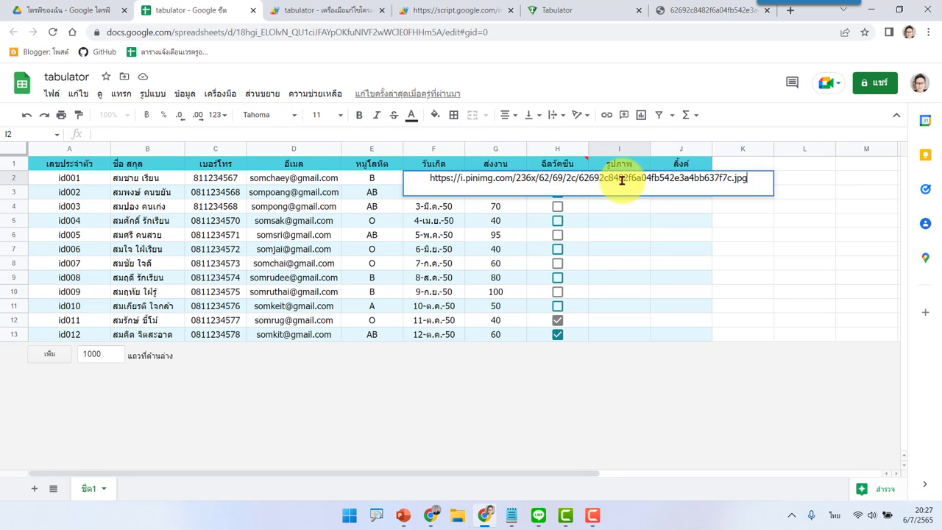
key("Return")
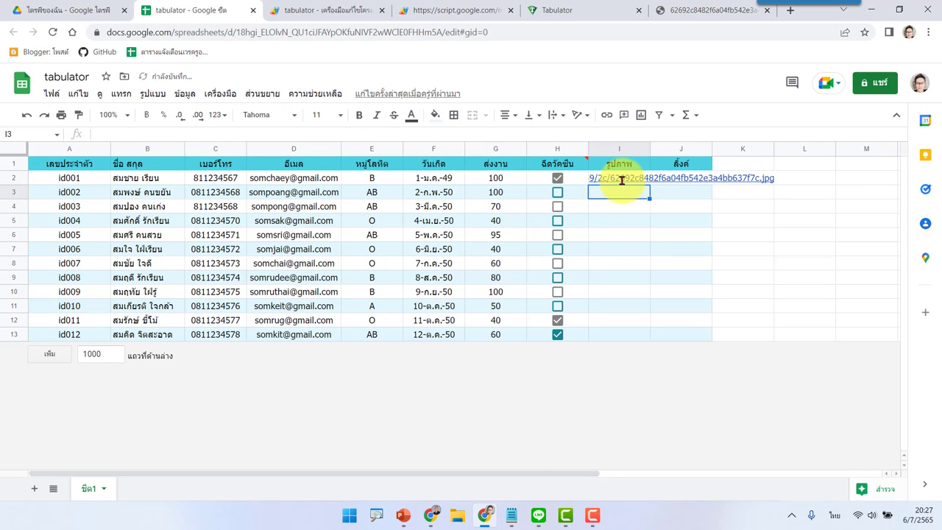
Step: Set column I's text wrapping to Clip and check the link in I2
left_click(605, 151)
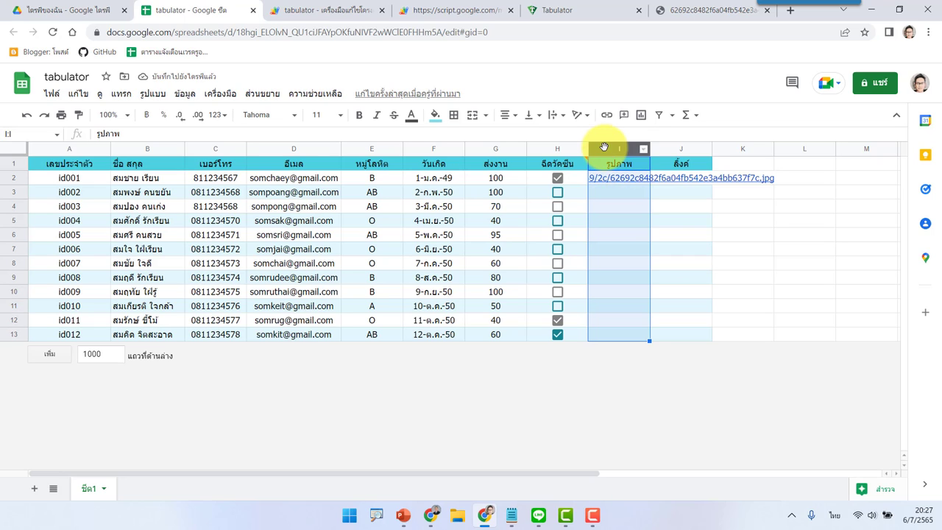
left_click(563, 116)
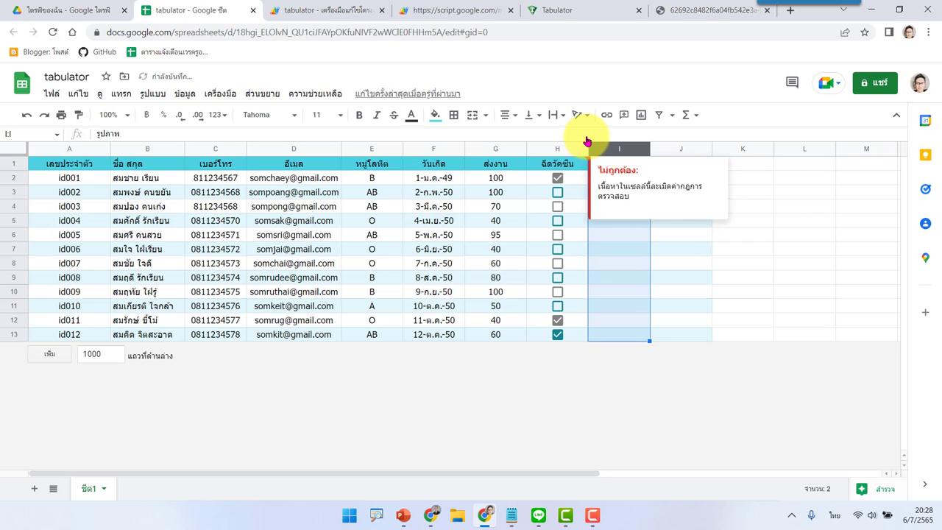
left_click(581, 135)
left_click(622, 249)
left_click(620, 181)
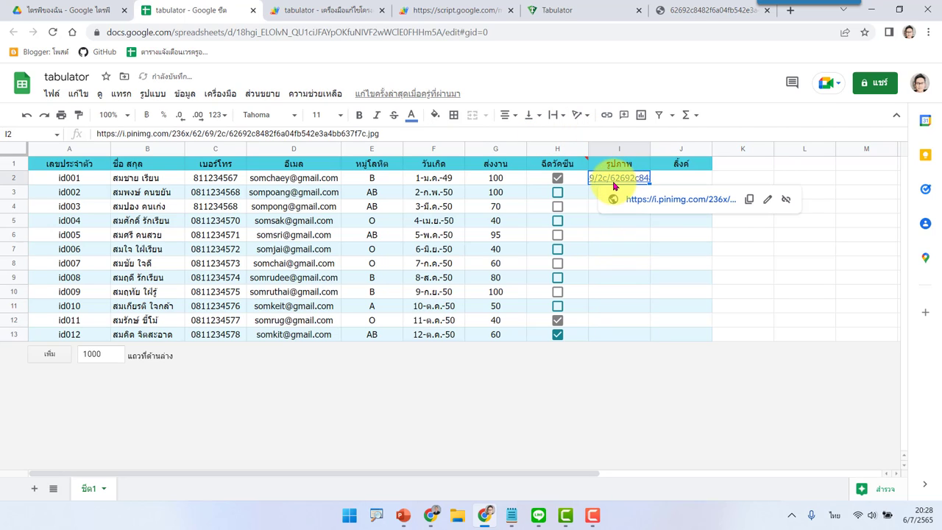
left_click(615, 279)
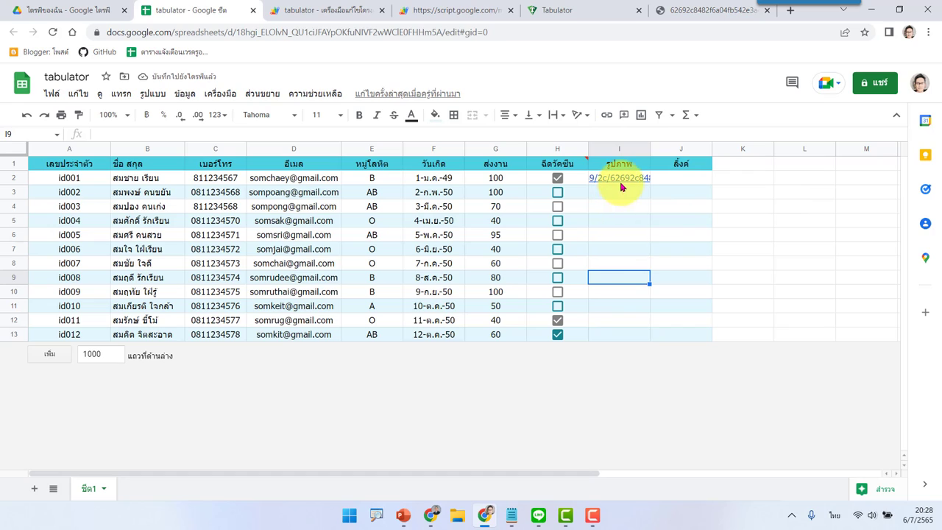
mouse_move(625, 181)
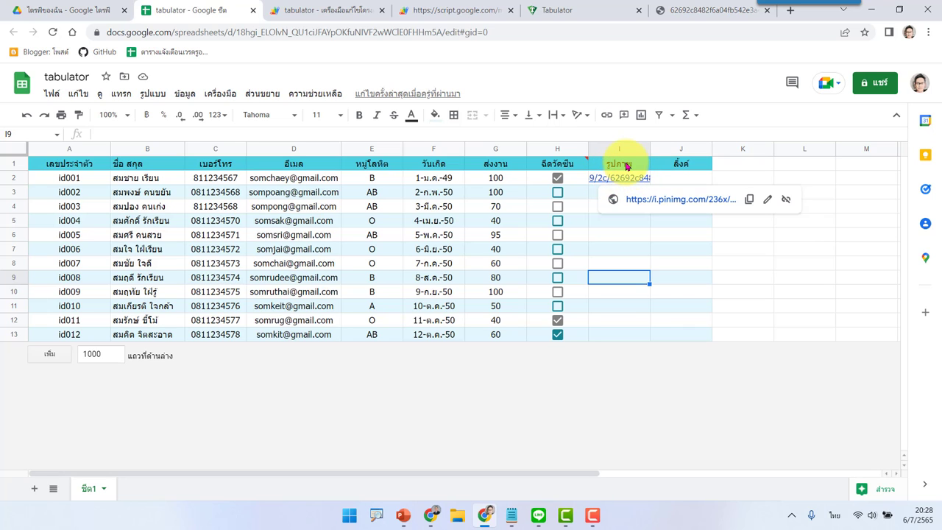
left_click(625, 167)
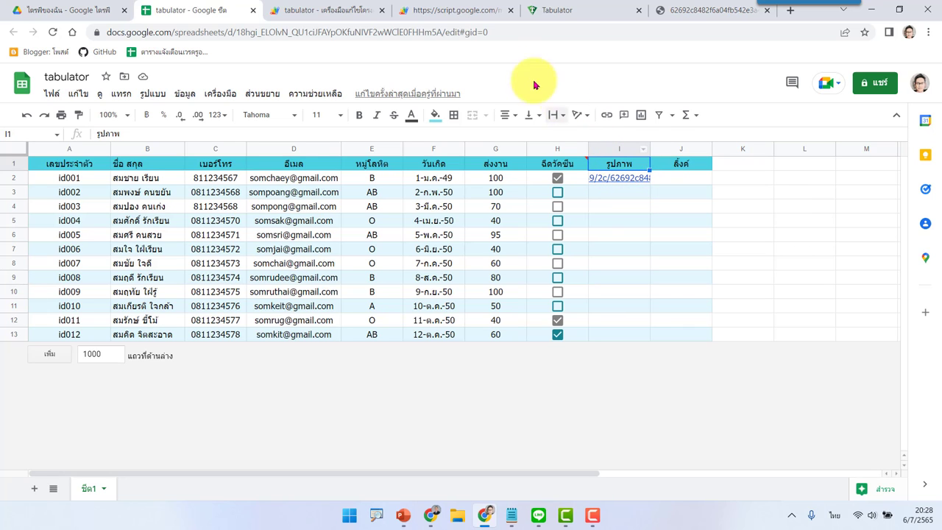
left_click(564, 7)
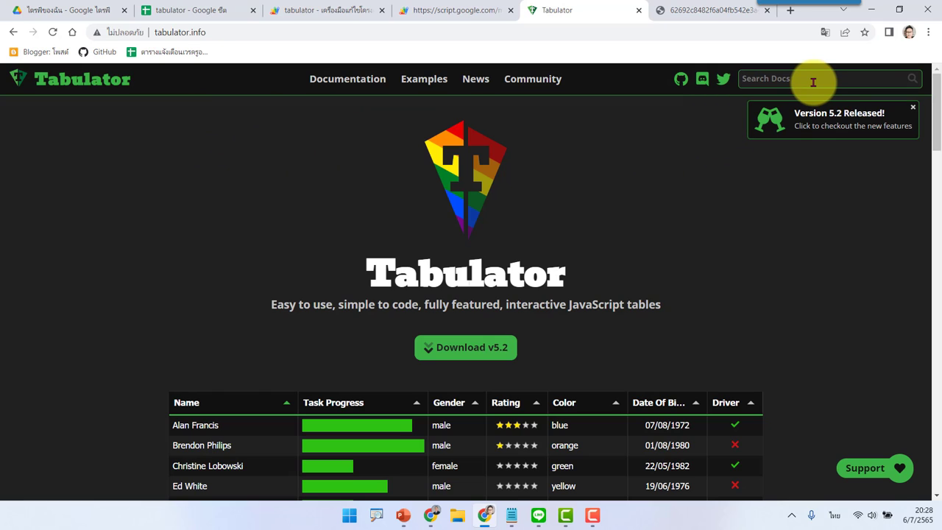
Step: Search the Tabulator docs for 'image' and copy the Image formatter's example column code
type("mage")
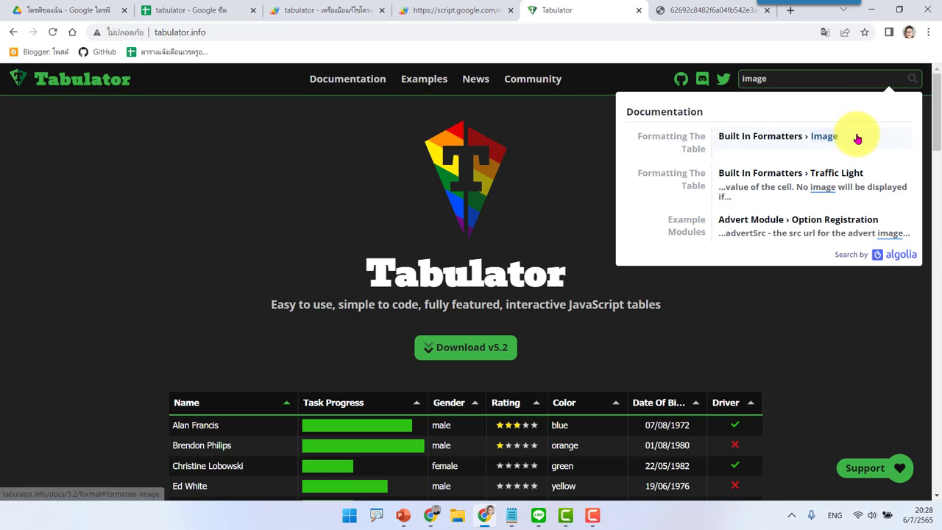
left_click(830, 139)
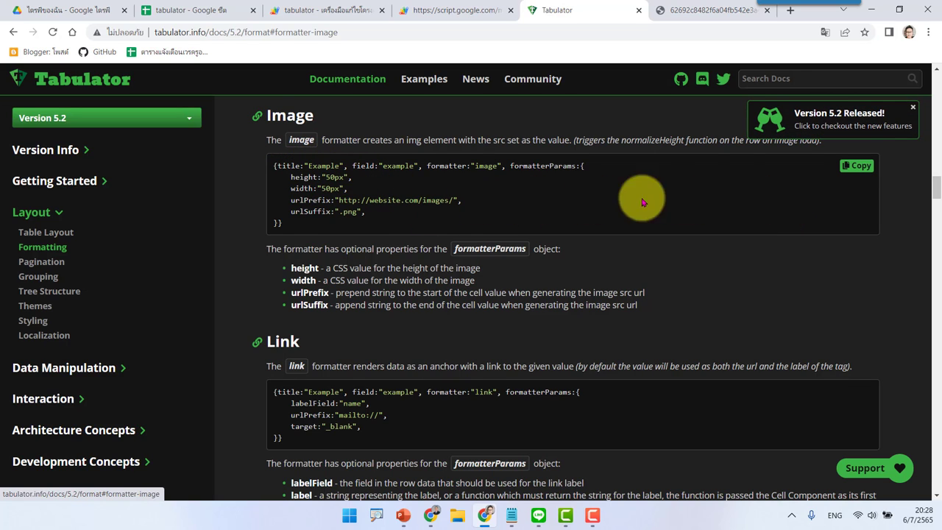
left_click(858, 172)
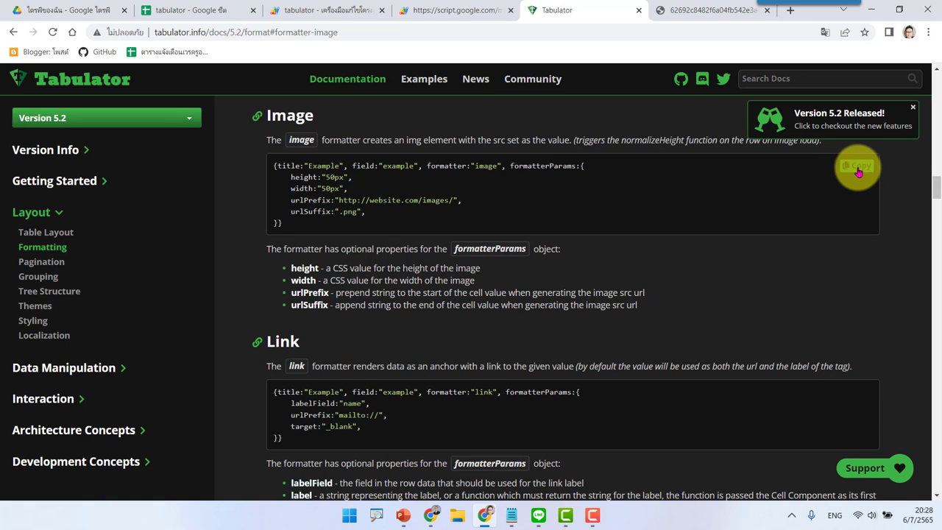
left_click(332, 7)
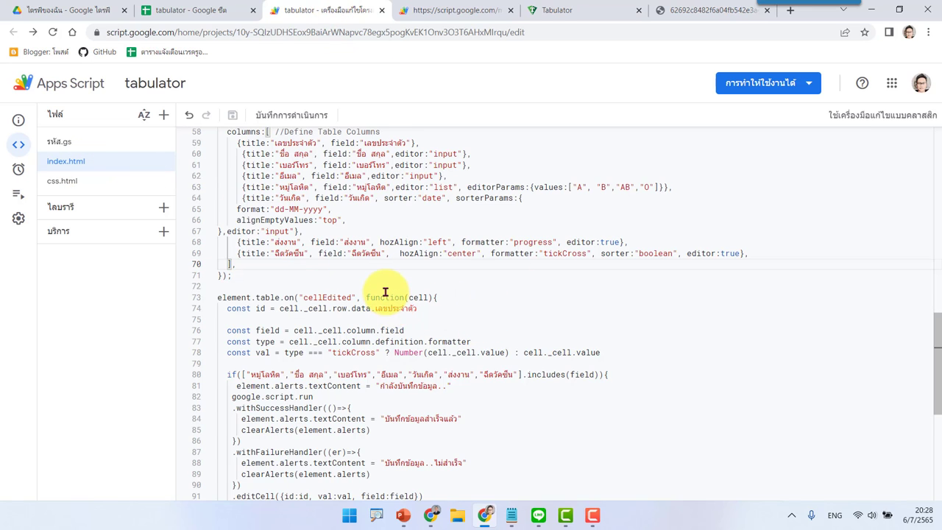
Step: Locate the vaccination column definition on line 69 and compare it with the sheet headers
scroll(376, 298, "up", 1)
double_click(293, 292)
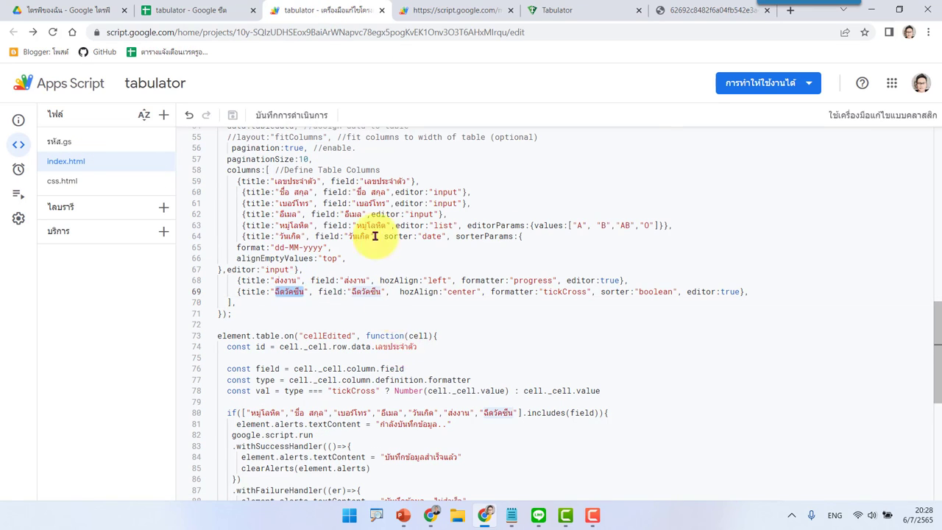
left_click(197, 9)
mouse_move(602, 168)
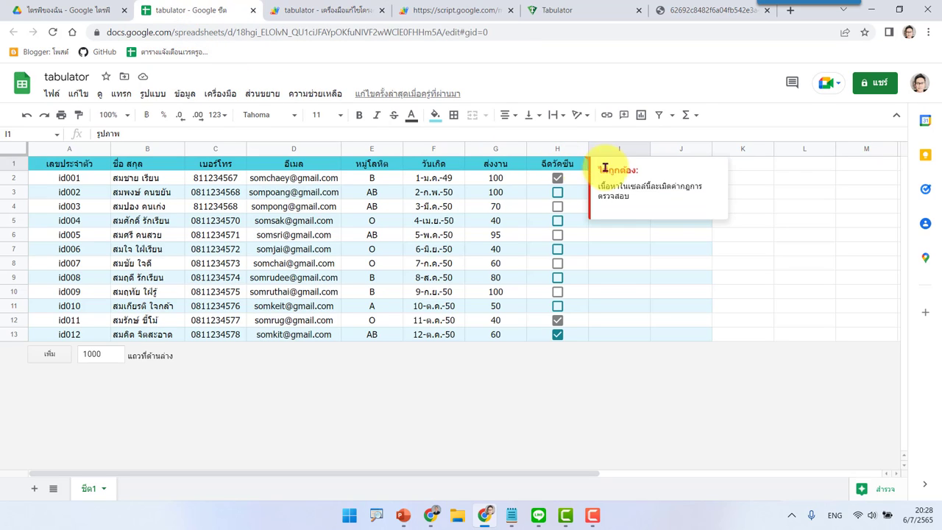
left_click(358, 10)
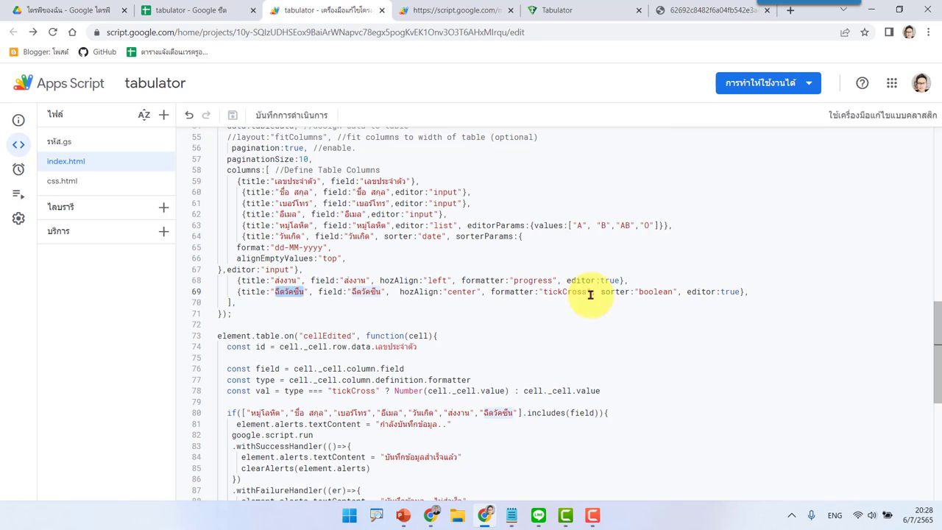
Step: Paste the Image formatter column snippet on a new line after the vaccination column
left_click(782, 292)
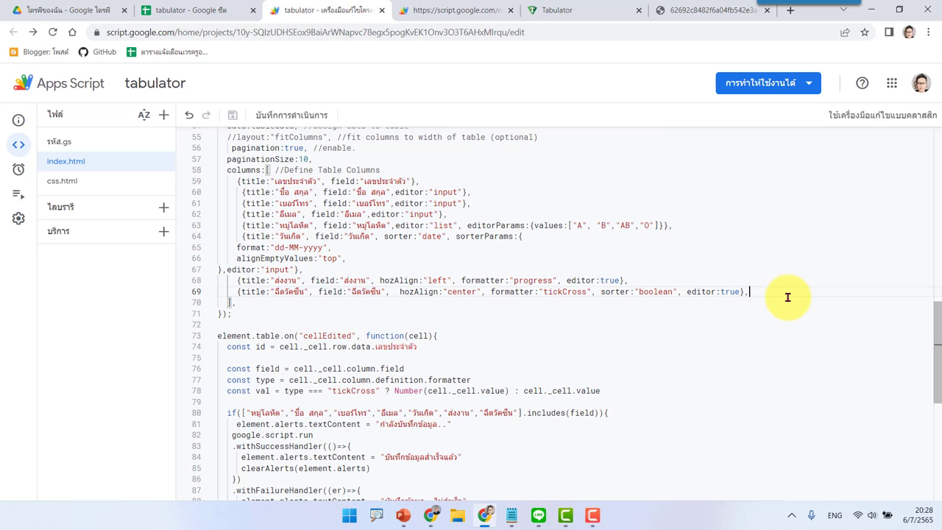
key("Return")
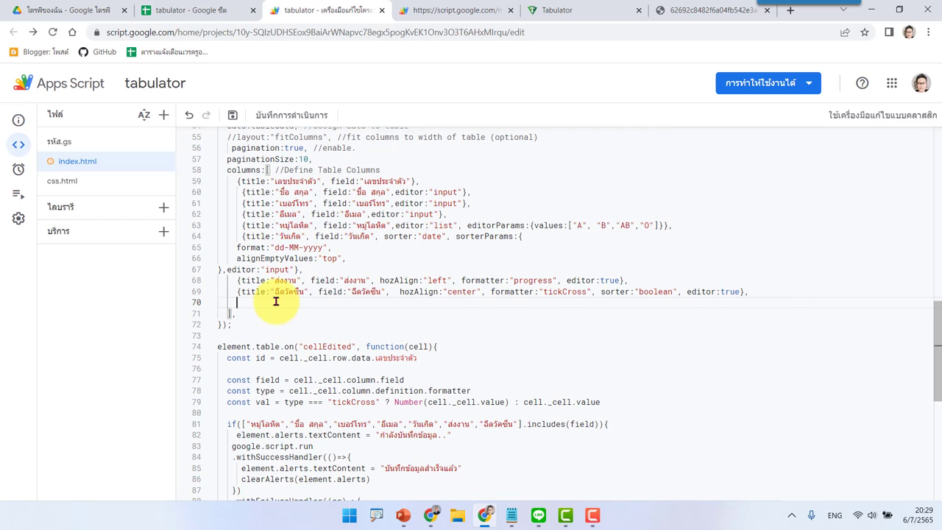
key("ctrl+v")
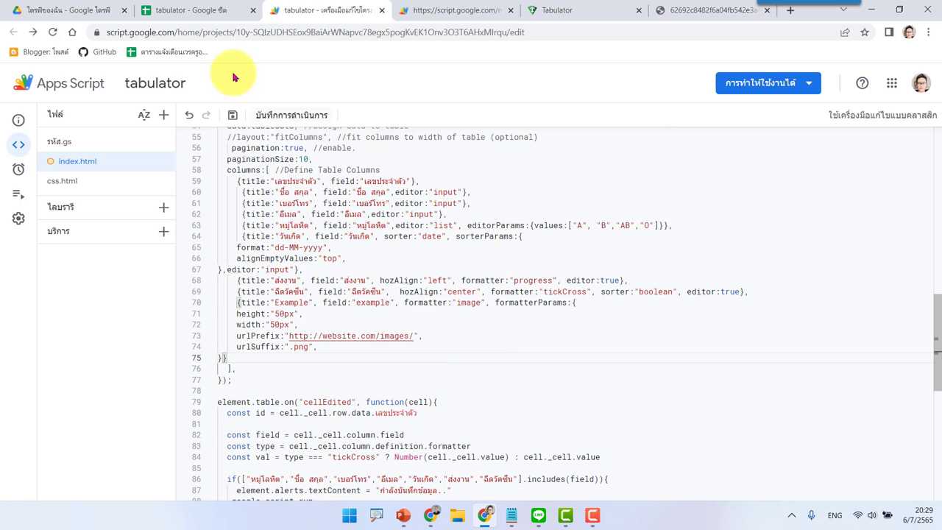
left_click(189, 10)
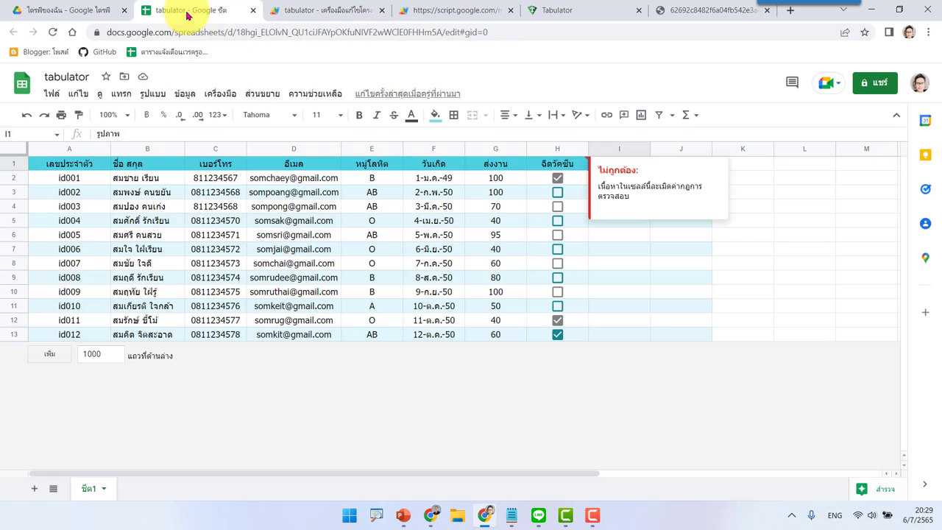
left_click(626, 264)
left_click(622, 165)
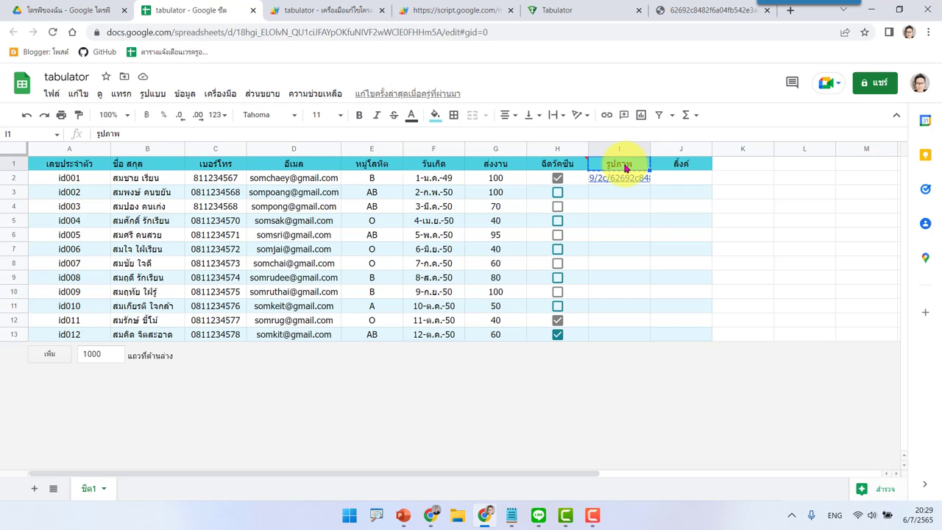
Step: Change the image column's title and field from Example/example to รูปภาพ
left_click(324, 11)
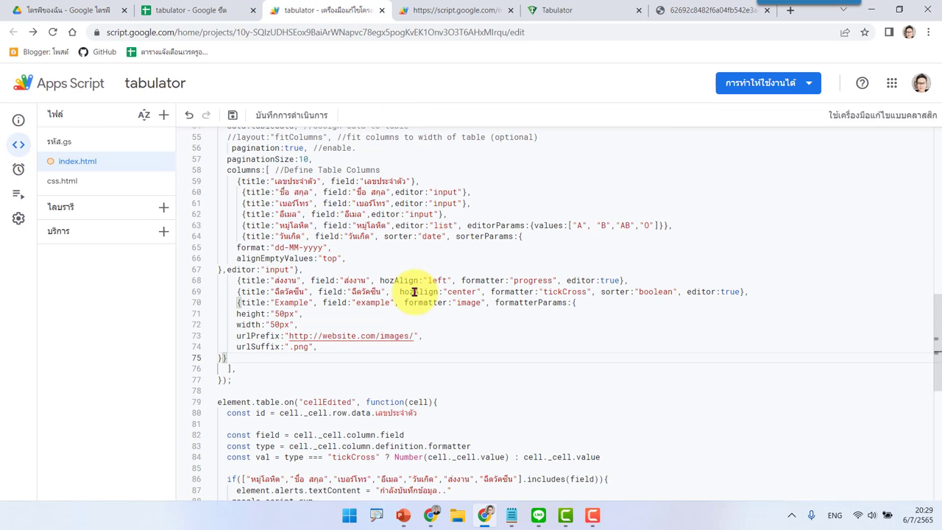
double_click(289, 302)
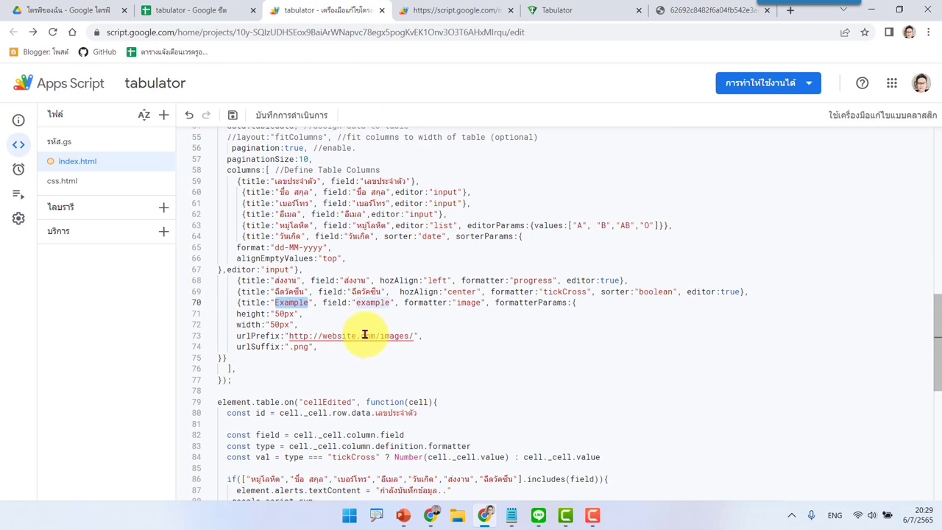
type("รูปภาพ")
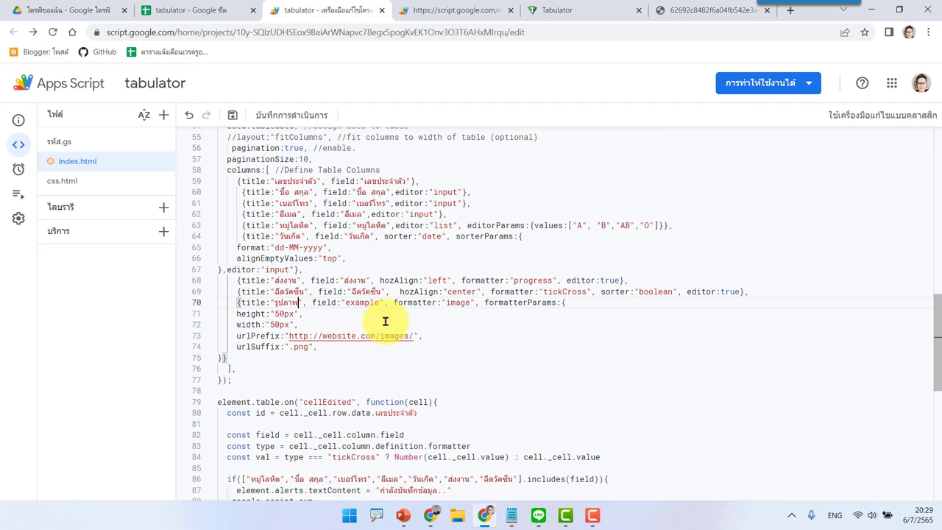
double_click(360, 303)
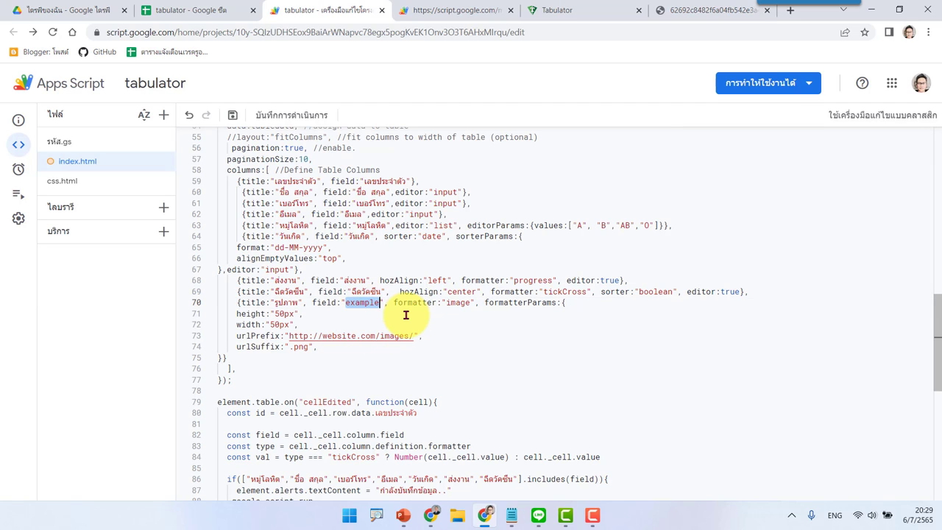
key("ctrl+v")
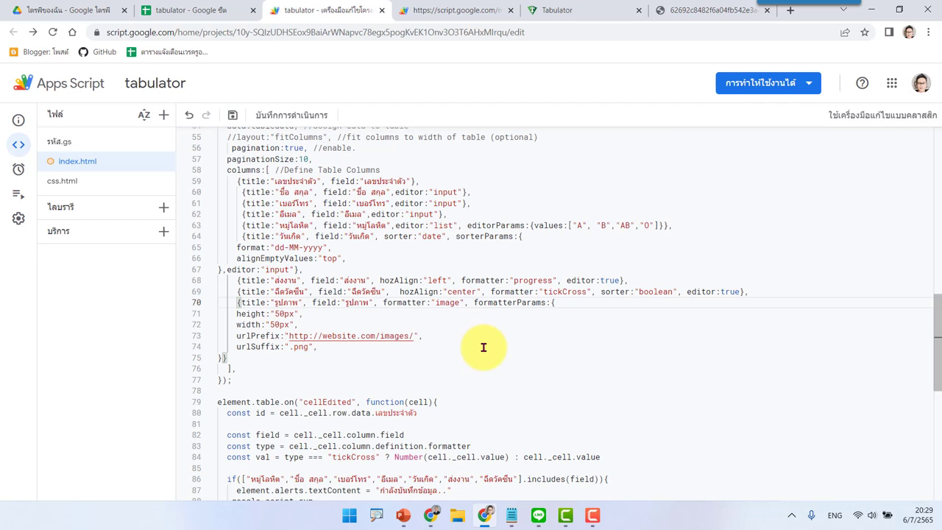
Step: Comment out the urlPrefix and urlSuffix lines with // and save the project
left_click(235, 336)
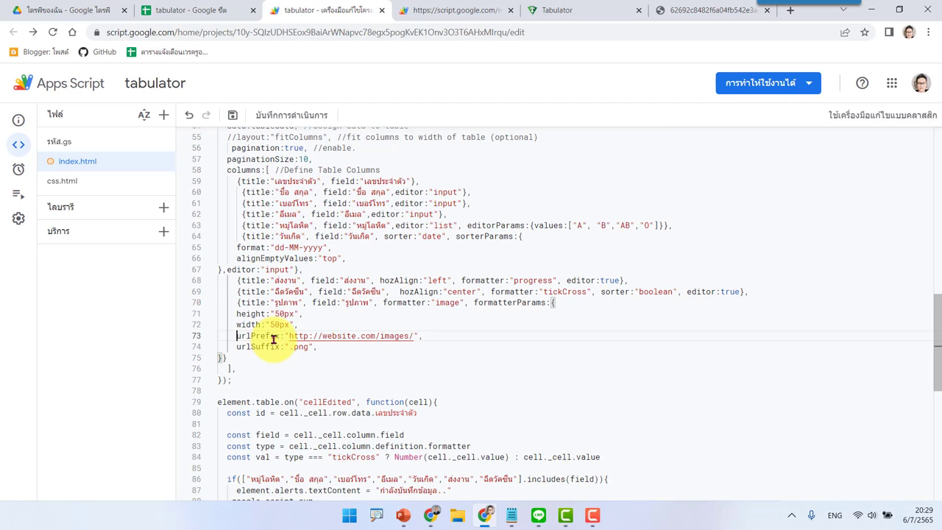
type("//")
left_click(237, 346)
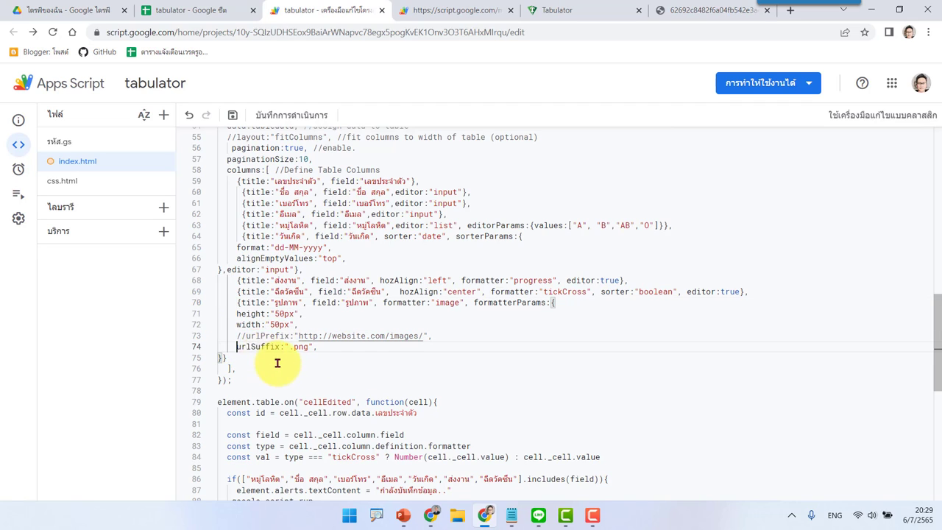
type("//")
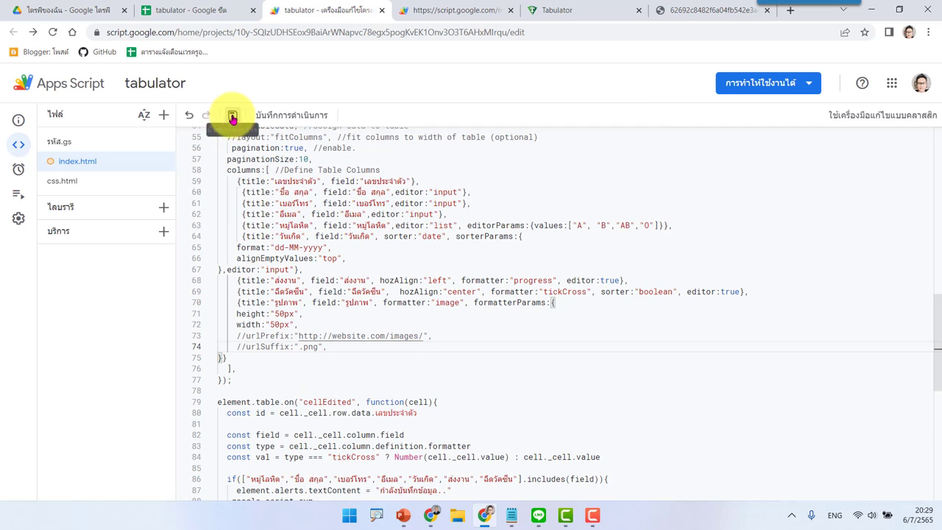
left_click(232, 115)
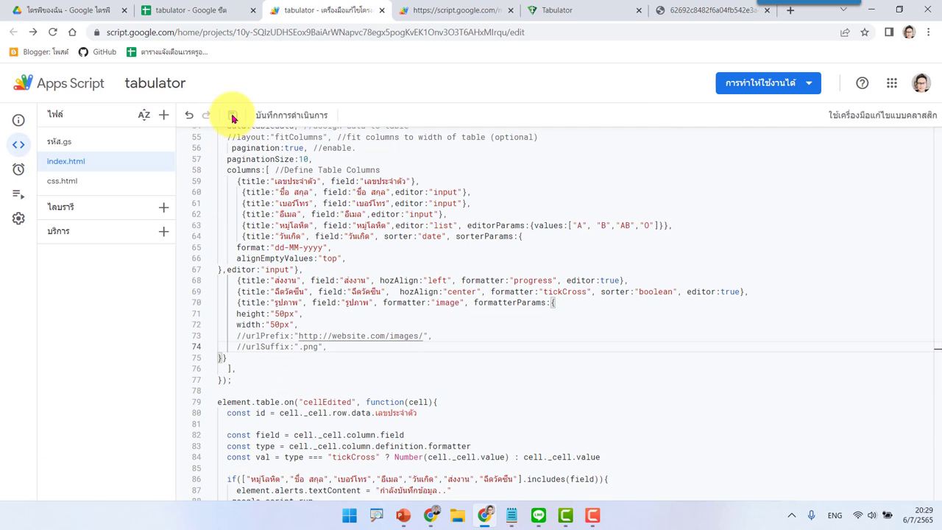
Step: Reload the web app to see id001's lotus picture in the new รูปภาพ column
left_click(438, 10)
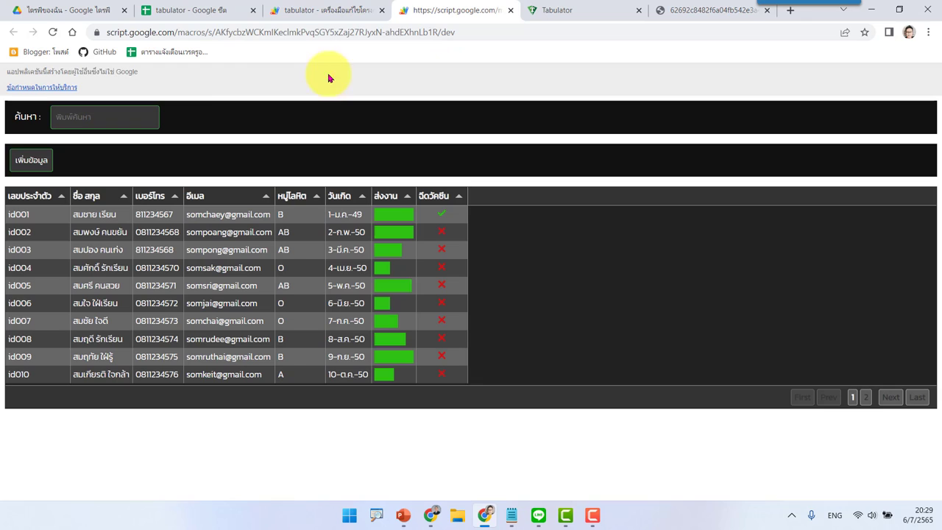
left_click(53, 32)
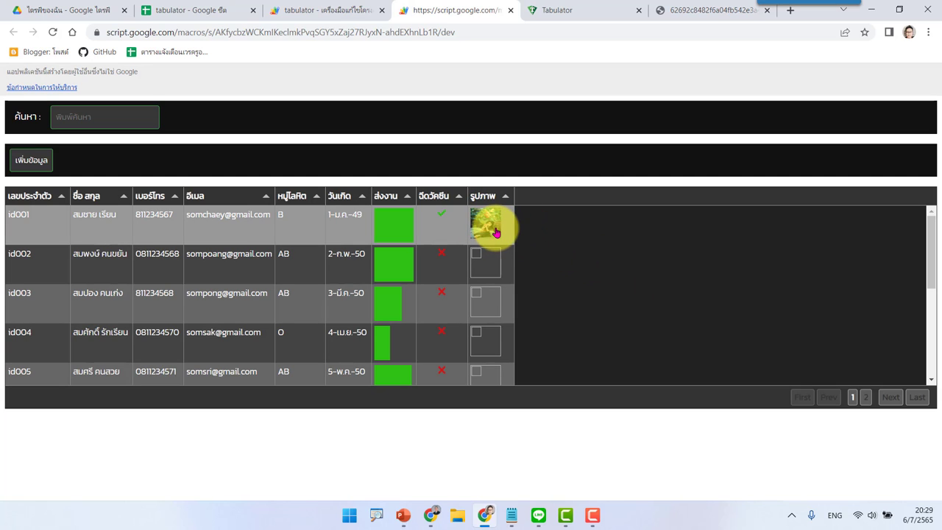
left_click(309, 11)
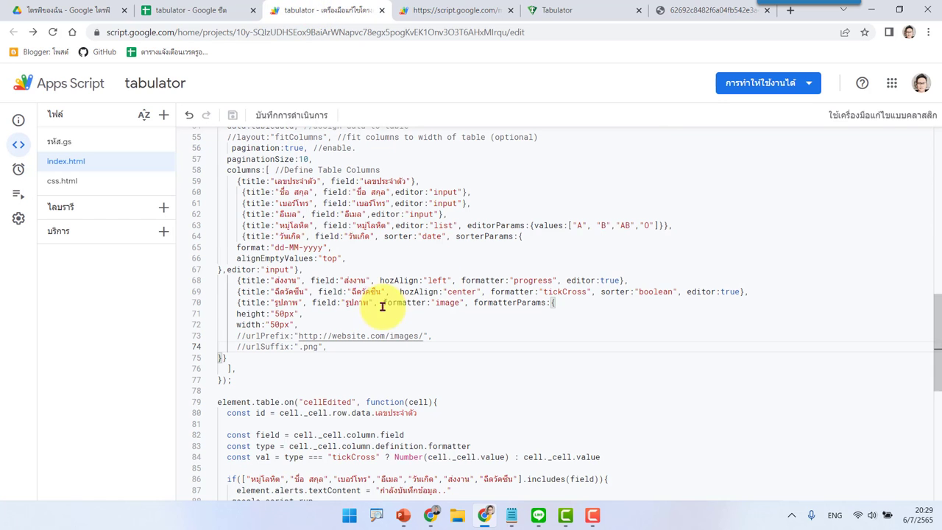
Step: Change the image formatter's height and width from 50px to 70px and save
left_click(275, 314)
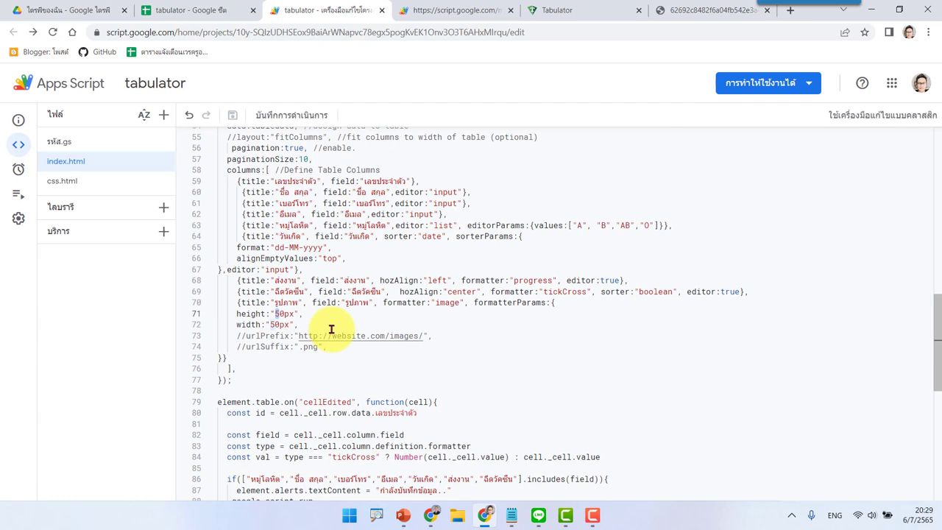
left_click(271, 324)
key("BackSpace")
type("7")
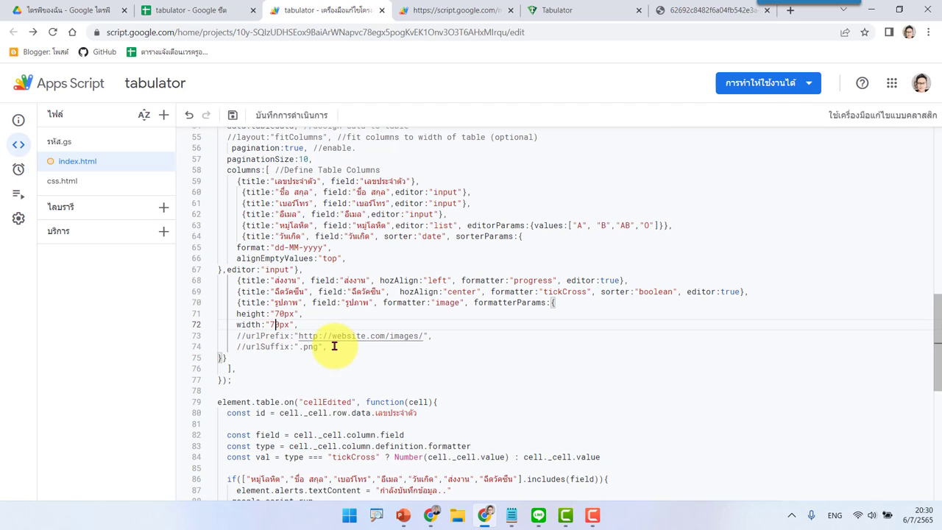
left_click(233, 115)
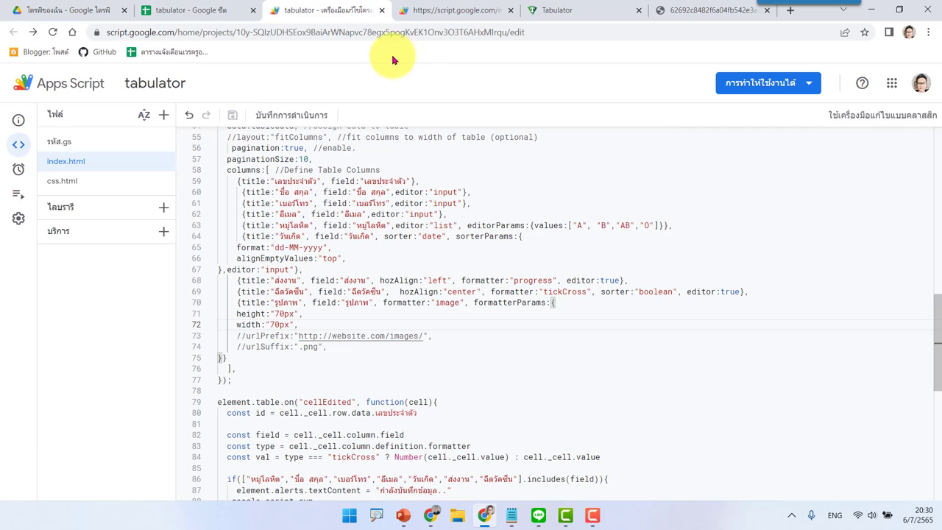
left_click(453, 10)
Step: Reload the web app to view id001's lotus picture at 70px
left_click(53, 34)
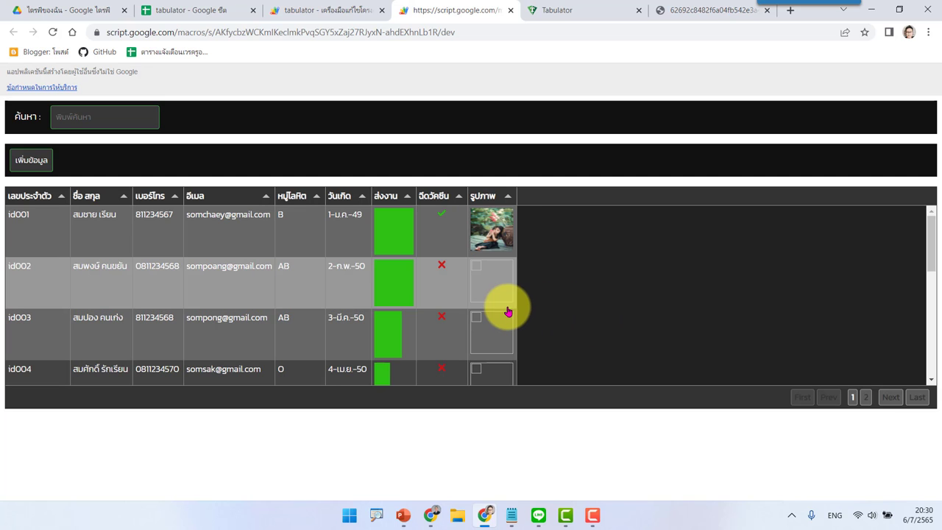
left_click(491, 347)
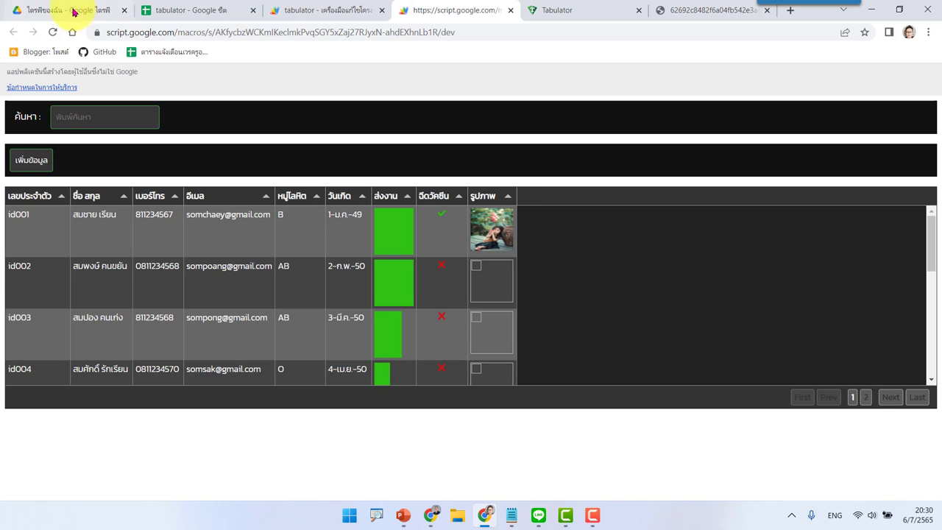
Step: In Google Drive, select the 1656650766476.jpg image and bring up its actions
left_click(67, 9)
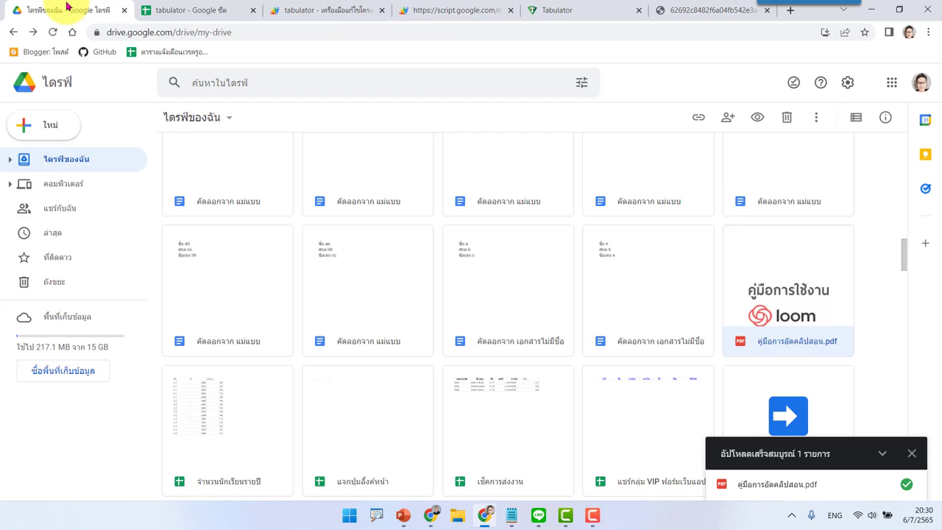
left_click(875, 299)
scroll(876, 300, "up", 5)
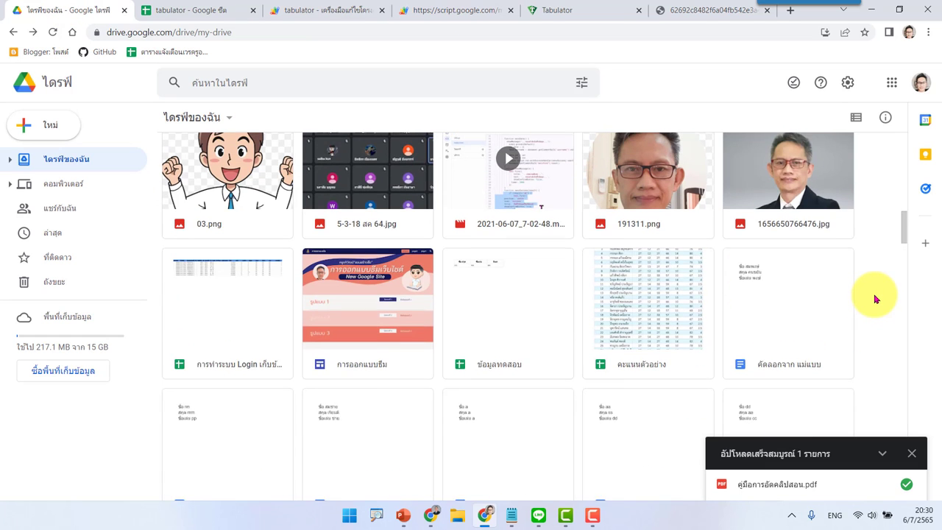
left_click(795, 221)
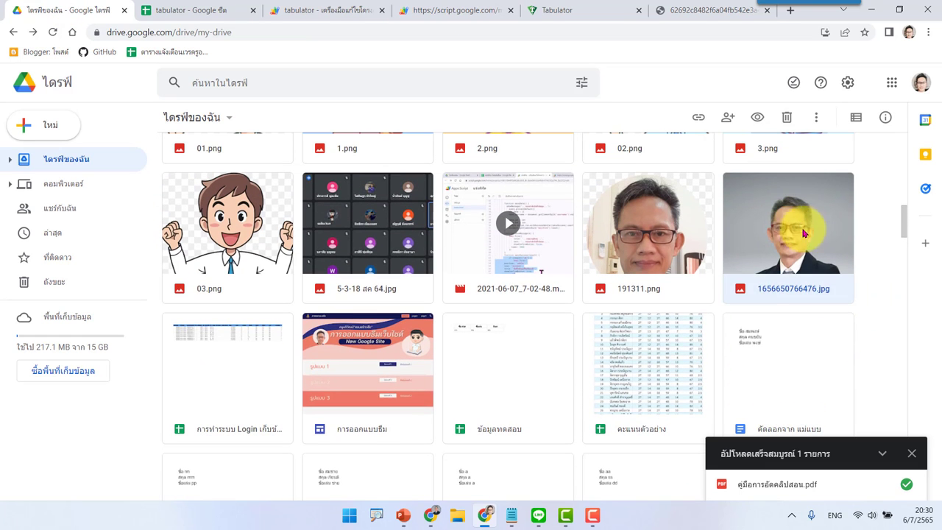
right_click(795, 221)
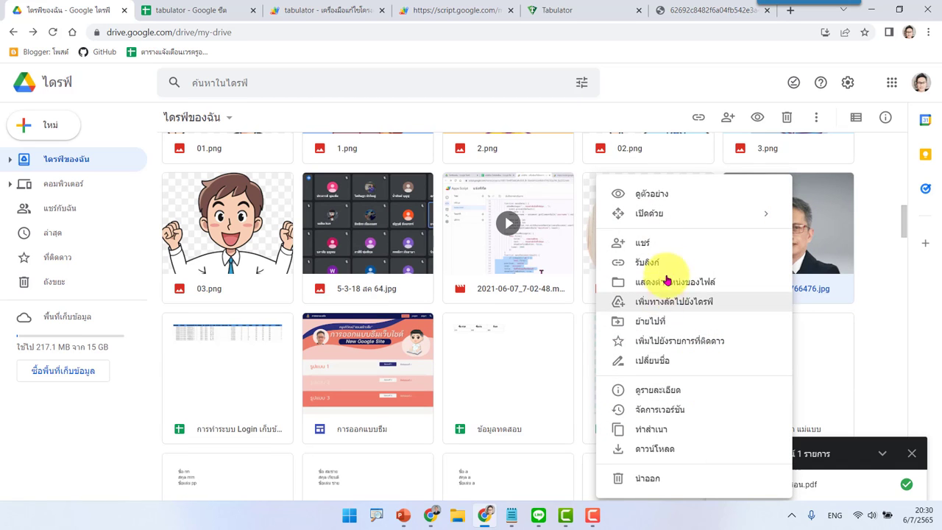
Step: Keep 1656650766476.jpg shared with anyone with the link, copy the link, and return to the tabulator sheet
left_click(674, 263)
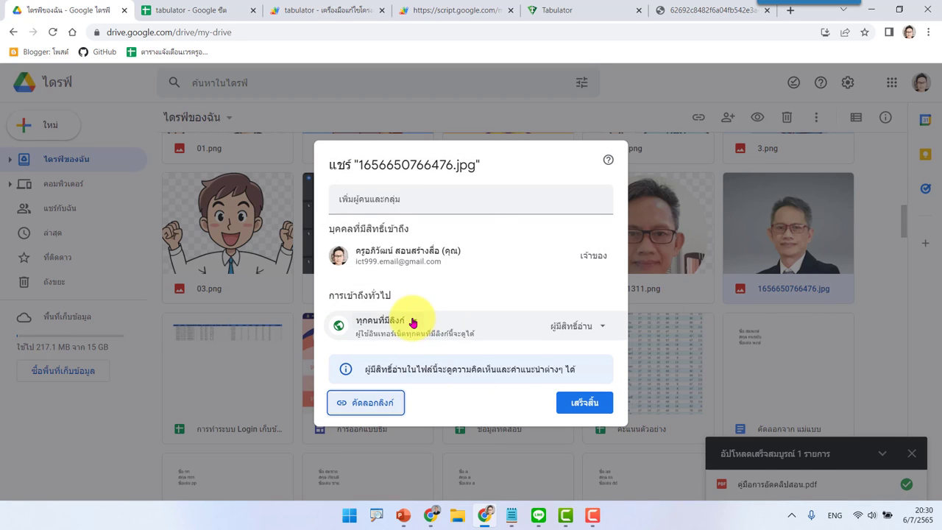
left_click(412, 321)
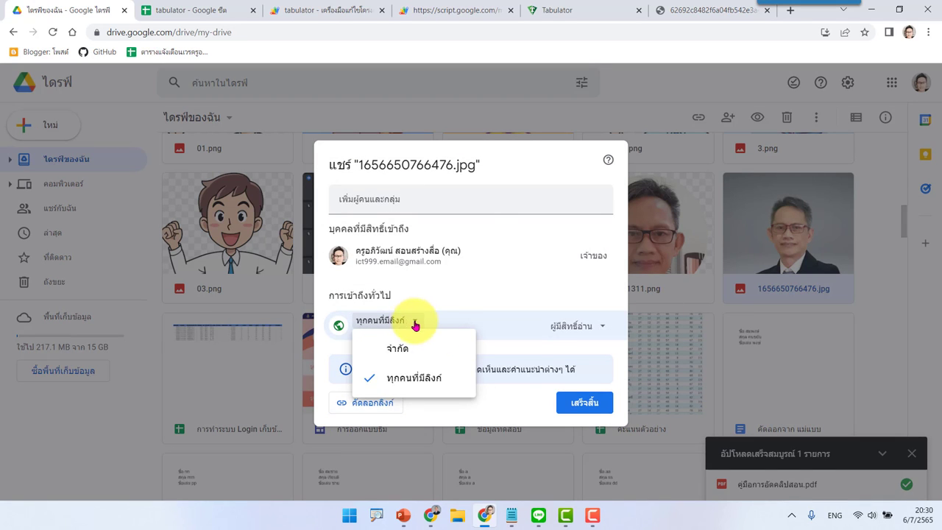
left_click(428, 386)
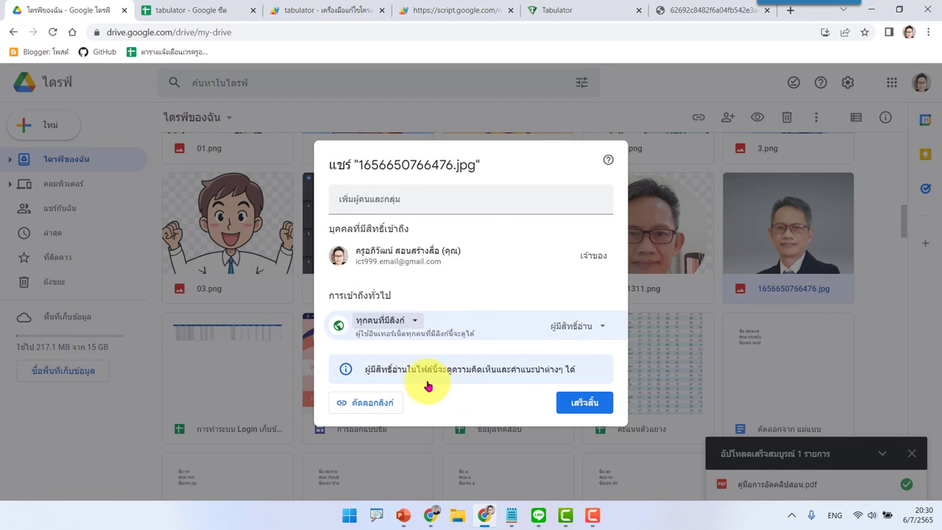
left_click(372, 411)
left_click(582, 403)
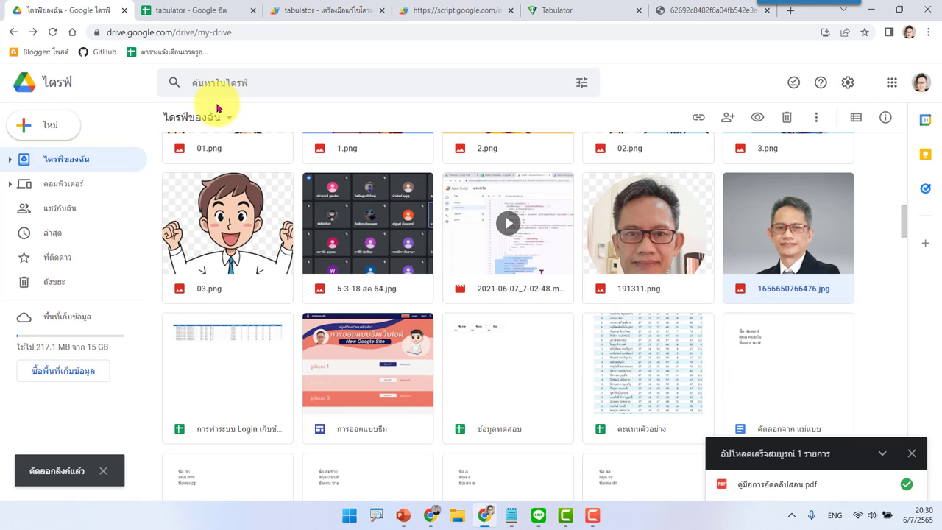
left_click(189, 10)
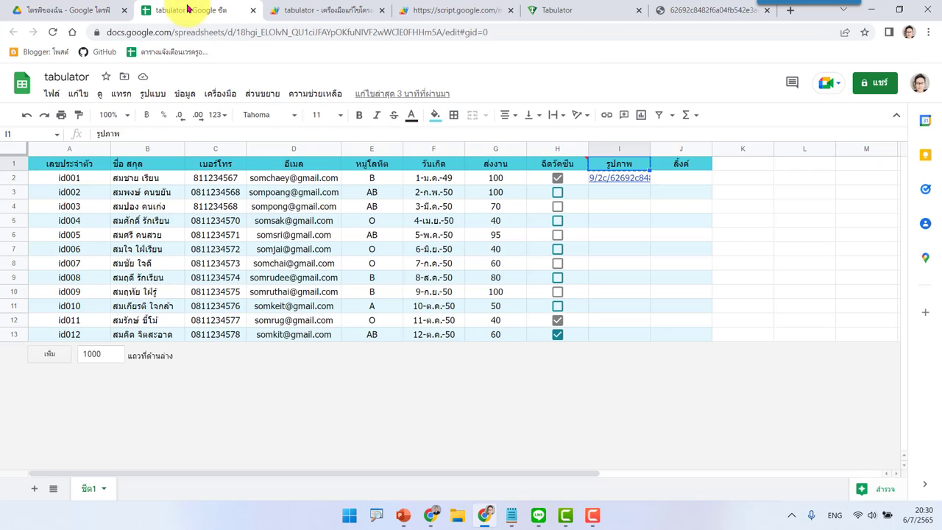
Step: Paste the copied Drive link into cell I3 and start editing it
left_click(625, 197)
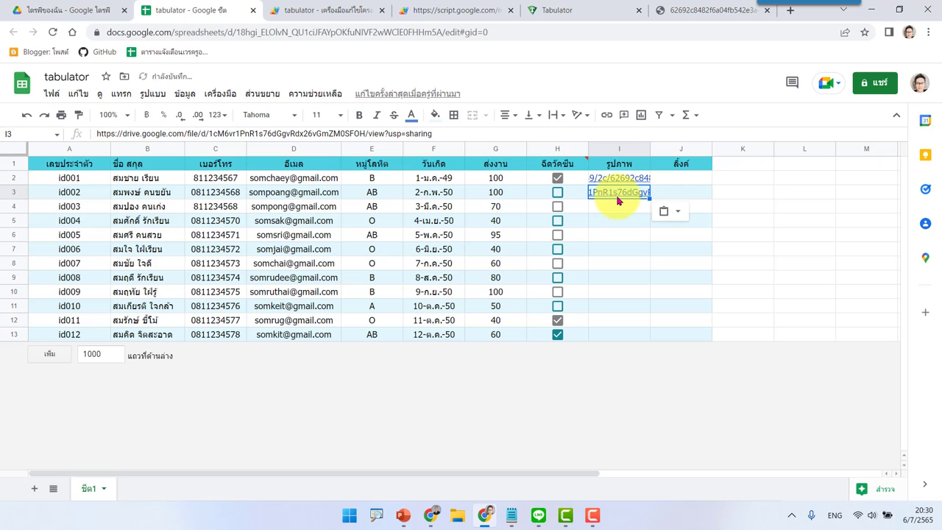
double_click(611, 197)
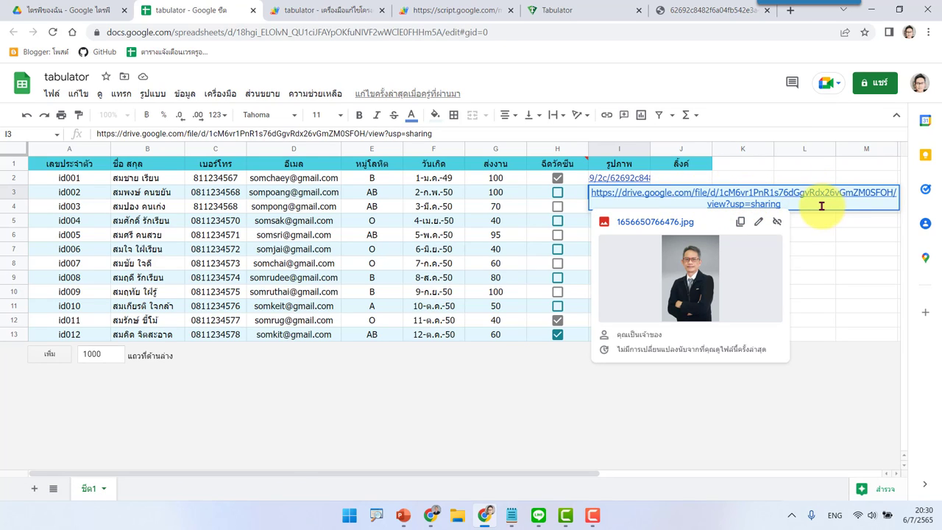
Step: Replace 'file/d/' with 'uc?id=' and drop '/view?usp=sharing' so I3 holds a direct link
left_click_drag(821, 206, 742, 190)
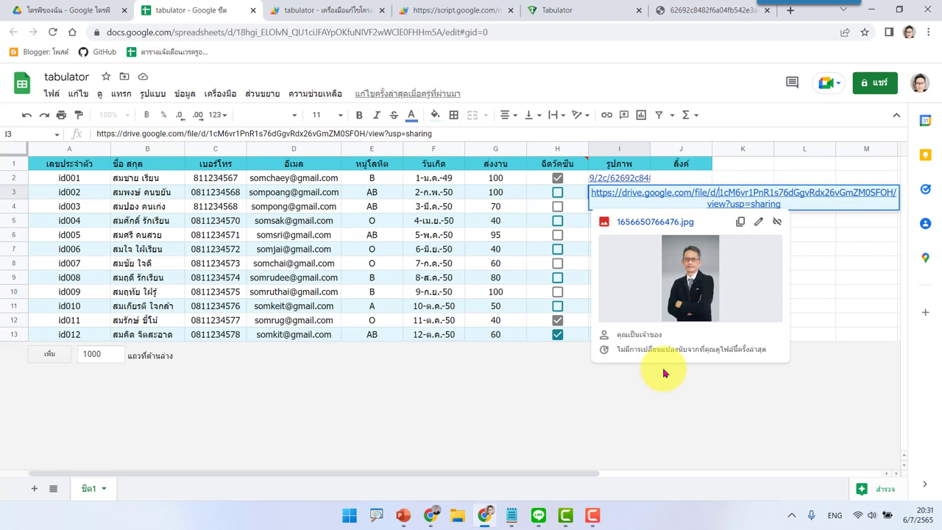
key("BackSpace")
key("BackSpace")
key("BackSpace")
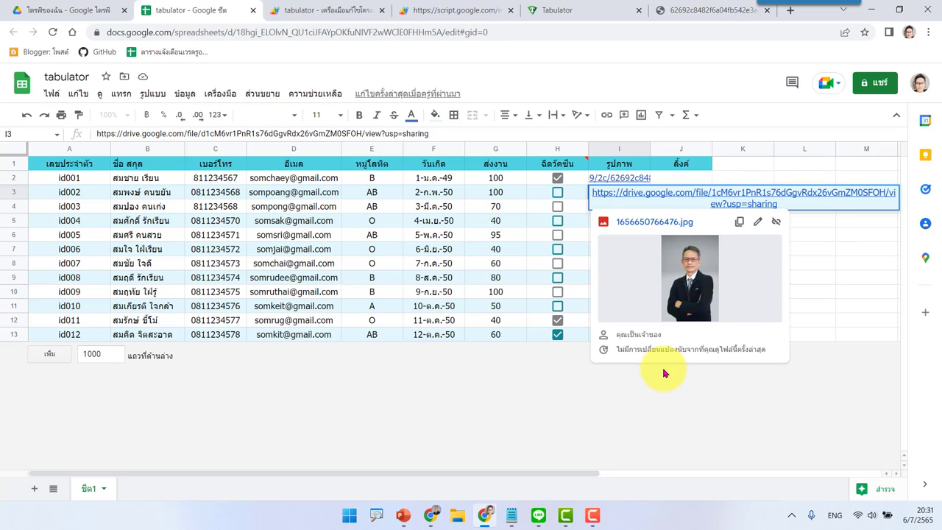
key("BackSpace")
key("BackSpace")
key("BackSpace")
key("BackSpace")
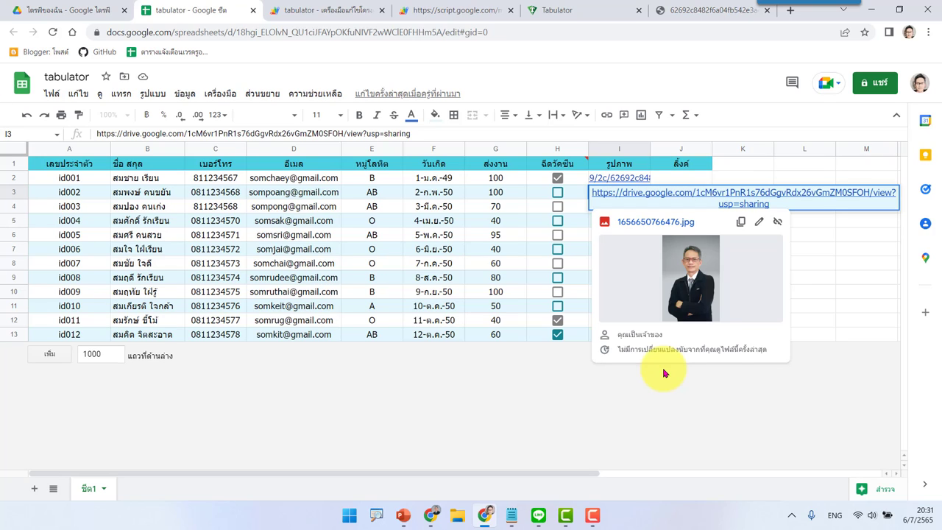
type("uc")
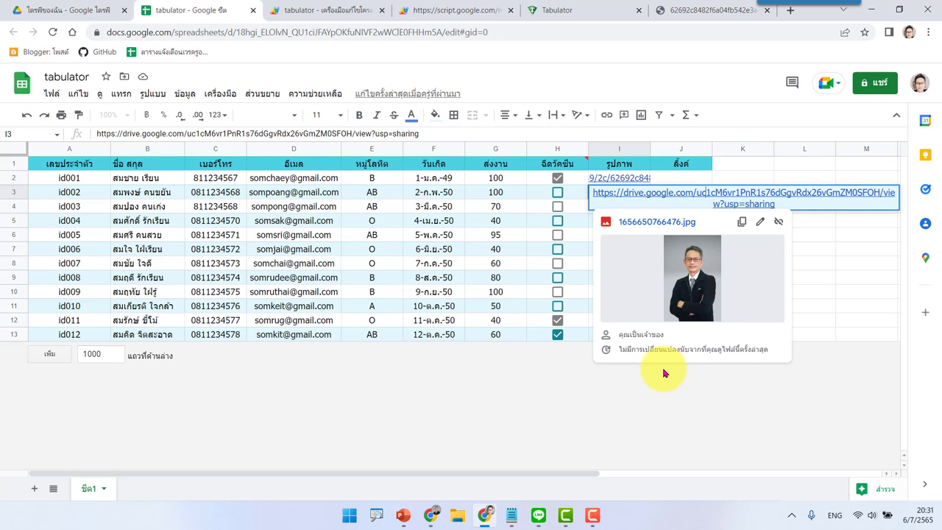
type("?")
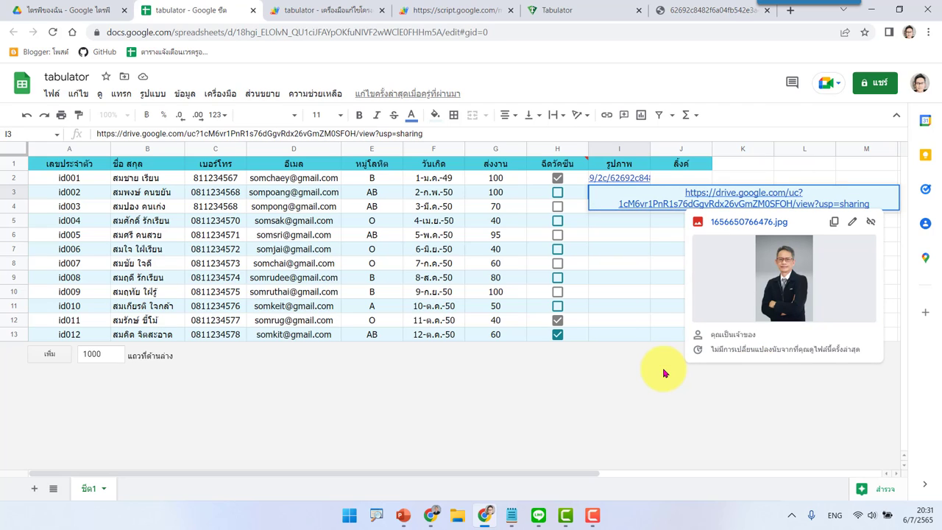
type("id=")
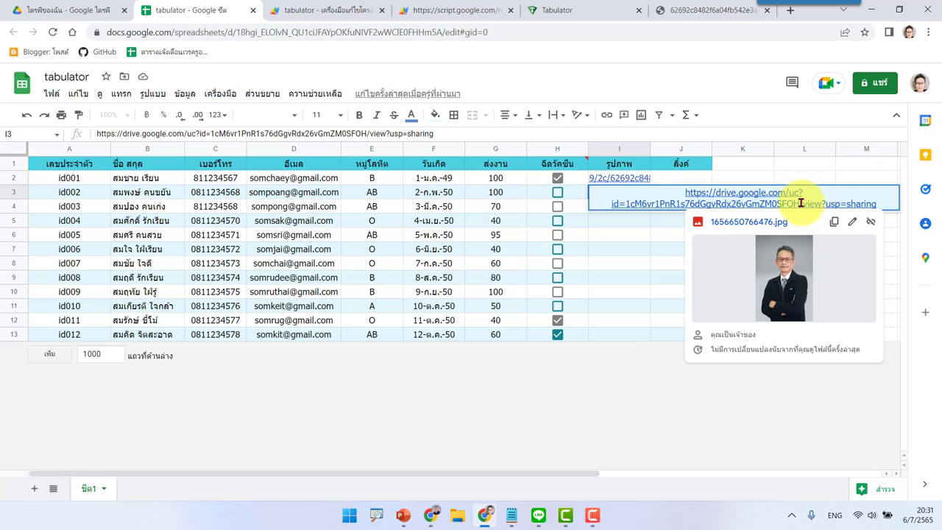
left_click_drag(798, 203, 875, 200)
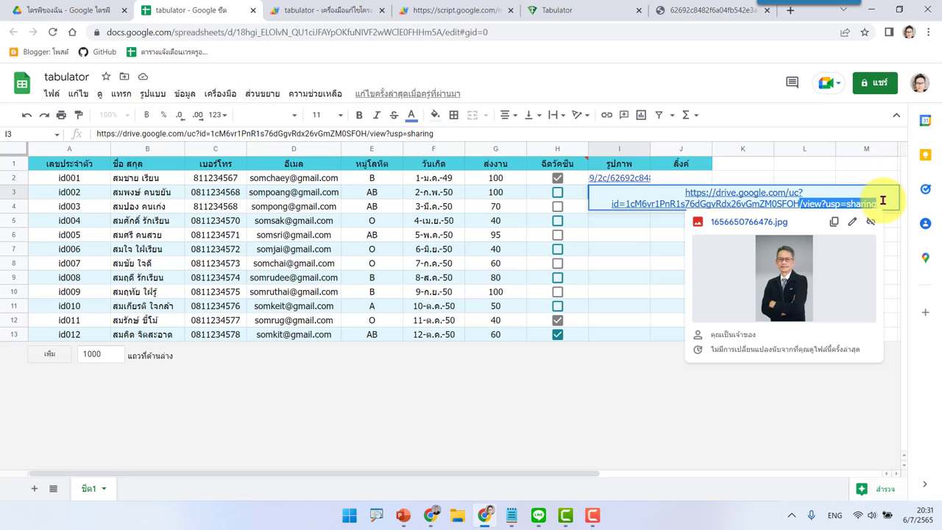
key("BackSpace")
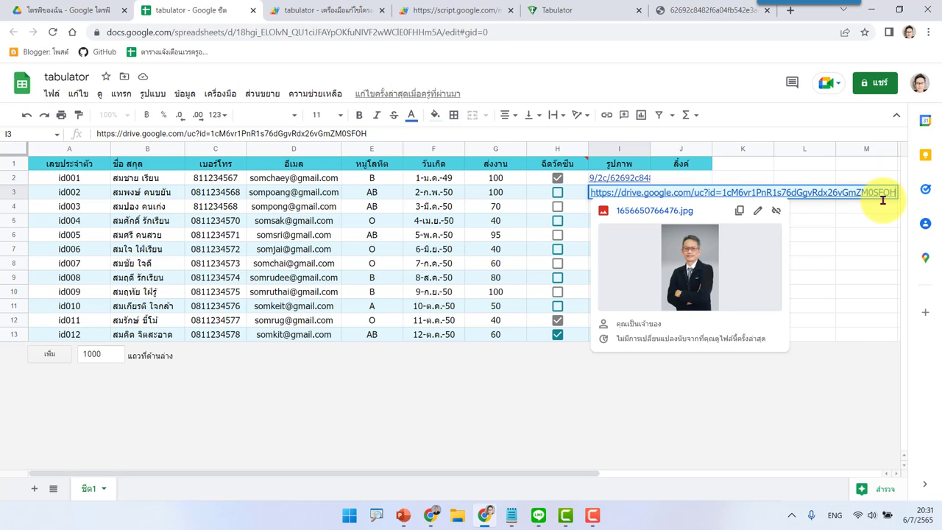
key("Return")
left_click(599, 194)
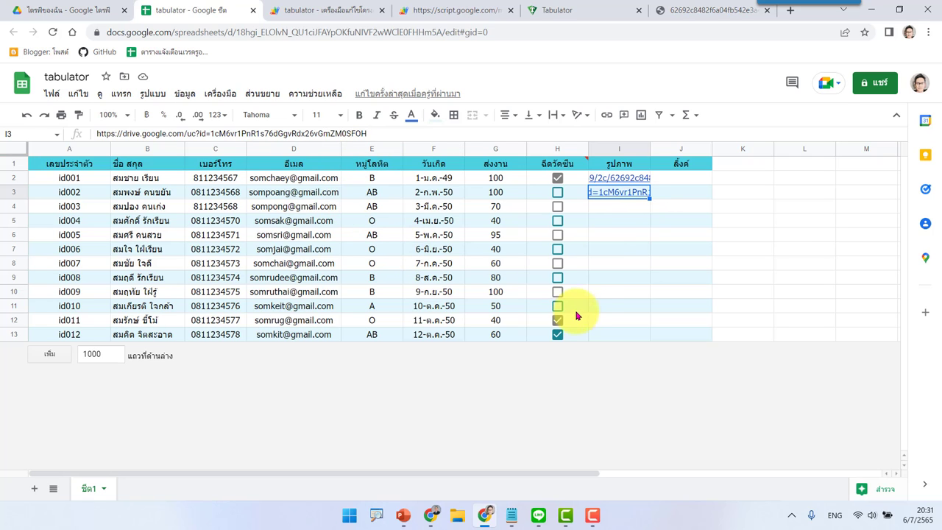
Step: Reload the Tabulator web app to check id002's Drive photo, then return to the spreadsheet
left_click(318, 10)
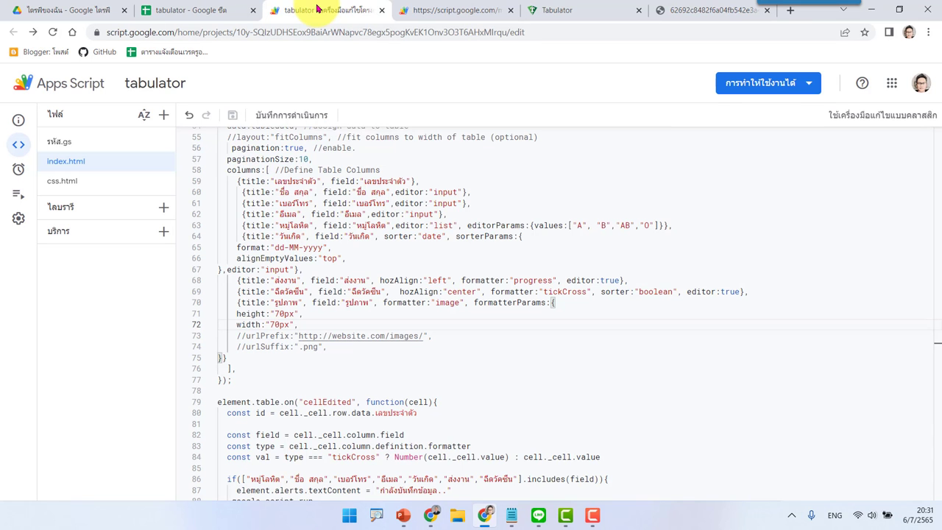
left_click(438, 10)
left_click(53, 31)
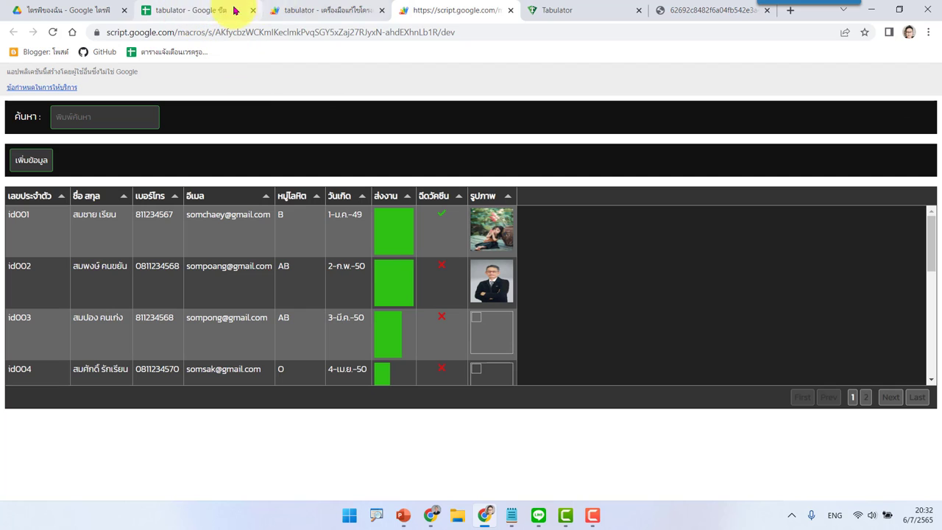
left_click(182, 9)
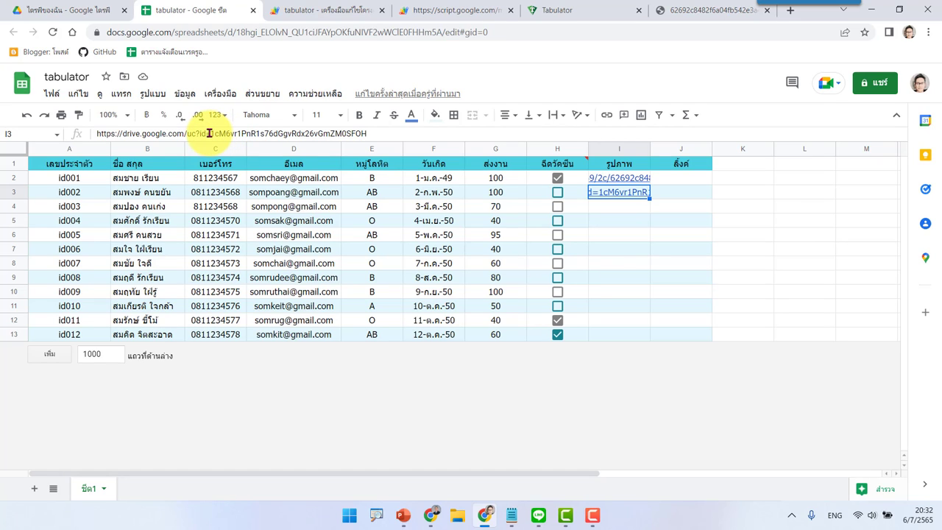
left_click_drag(210, 133, 95, 134)
key("ctrl+c")
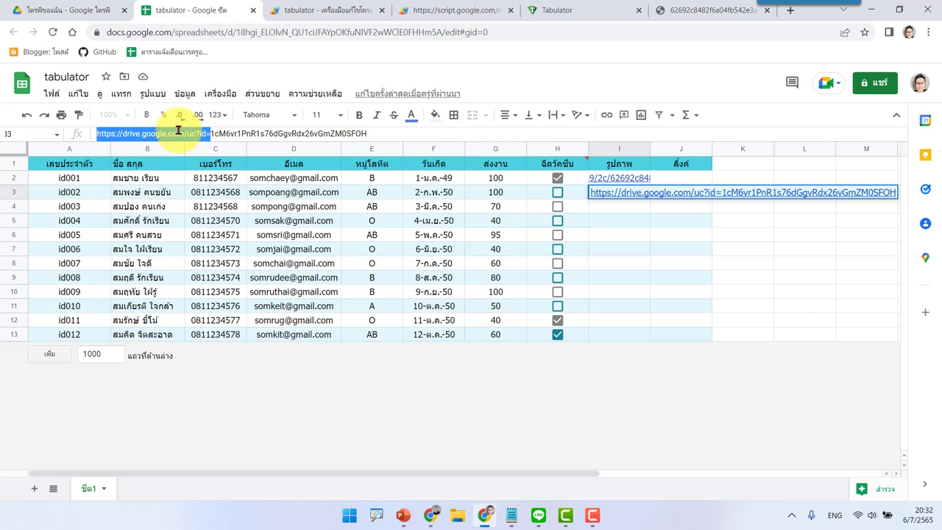
key("BackSpace")
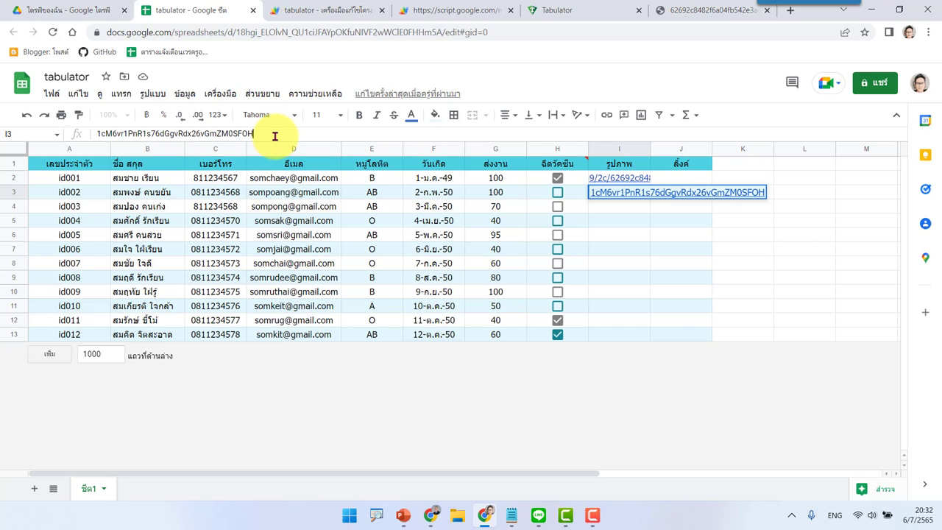
key("Return")
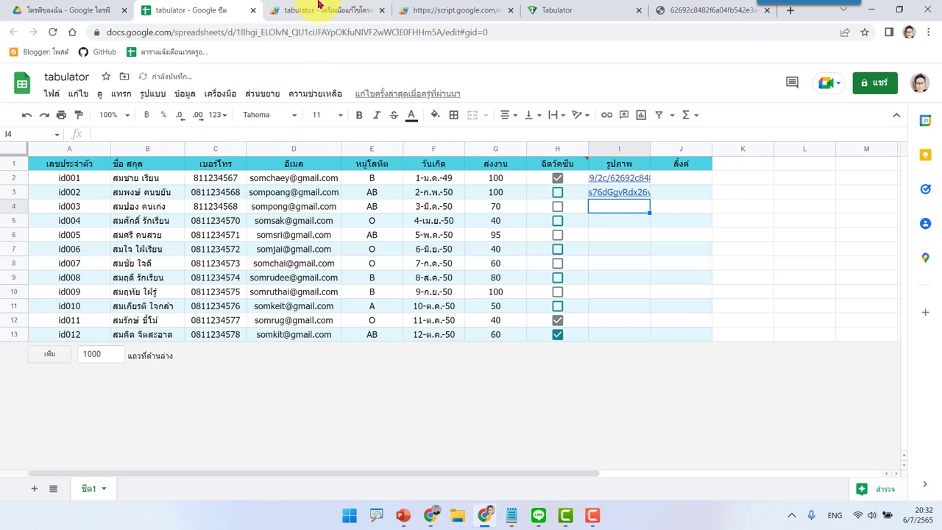
left_click(320, 9)
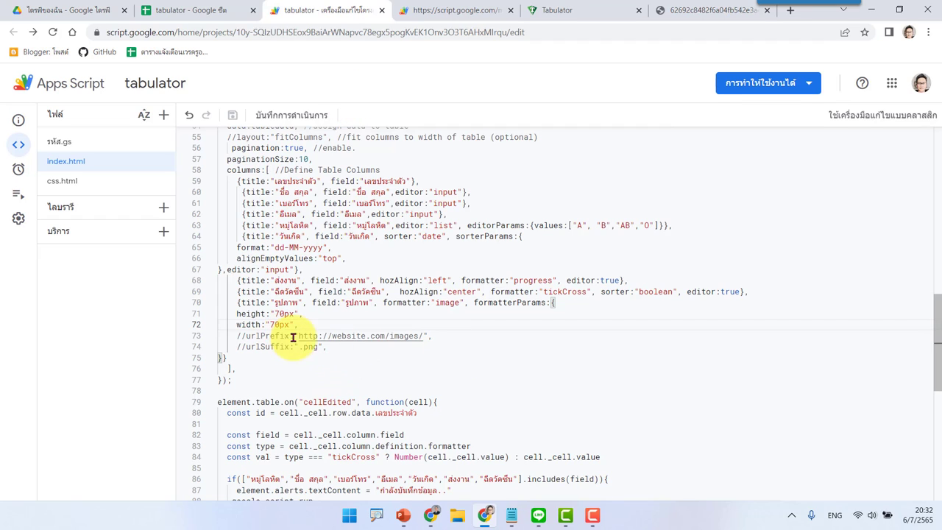
left_click(319, 336)
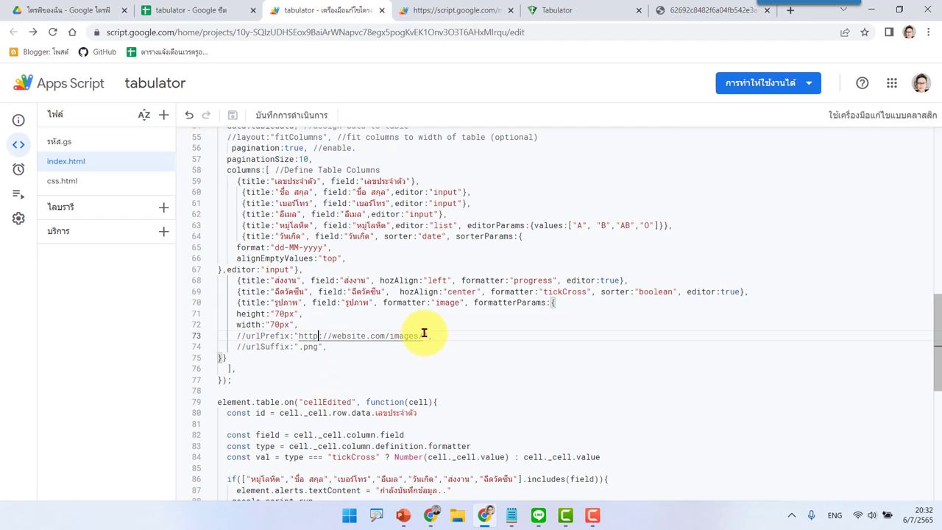
left_click_drag(423, 336, 310, 332)
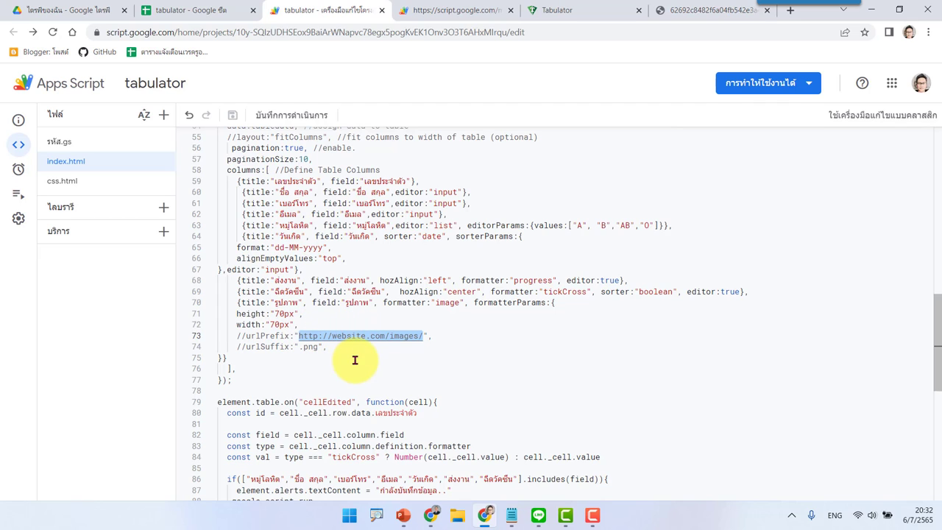
key("ctrl+v")
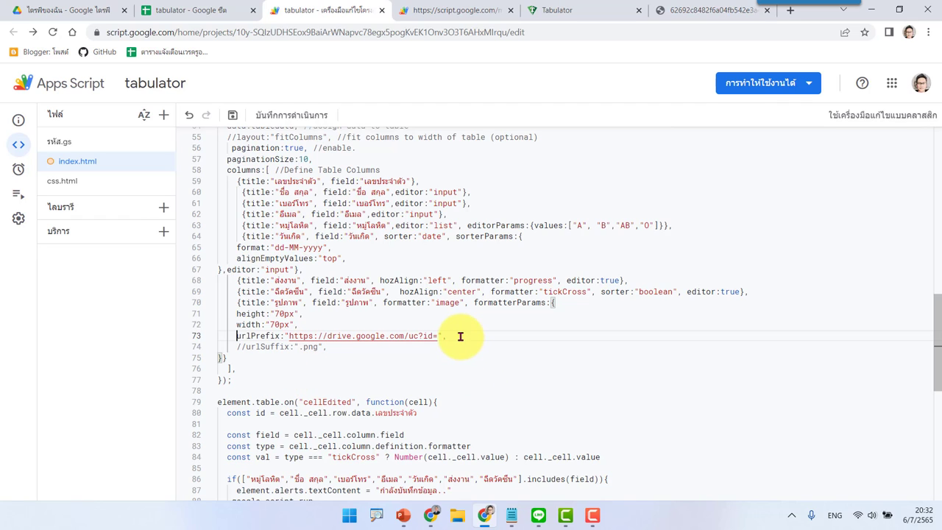
left_click(233, 116)
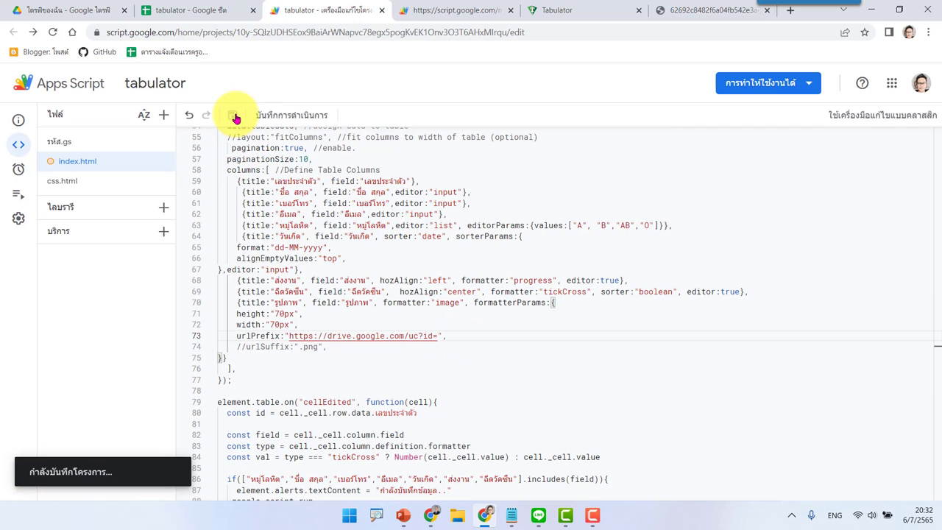
left_click(81, 10)
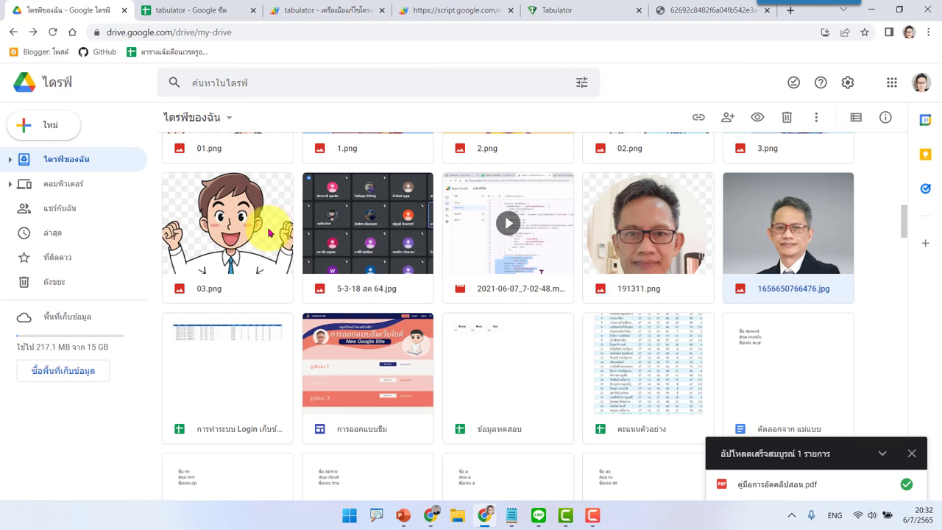
Step: Share 03.png with anyone with the link, copy its link, and return to the tabulator sheet
left_click(237, 228)
right_click(237, 228)
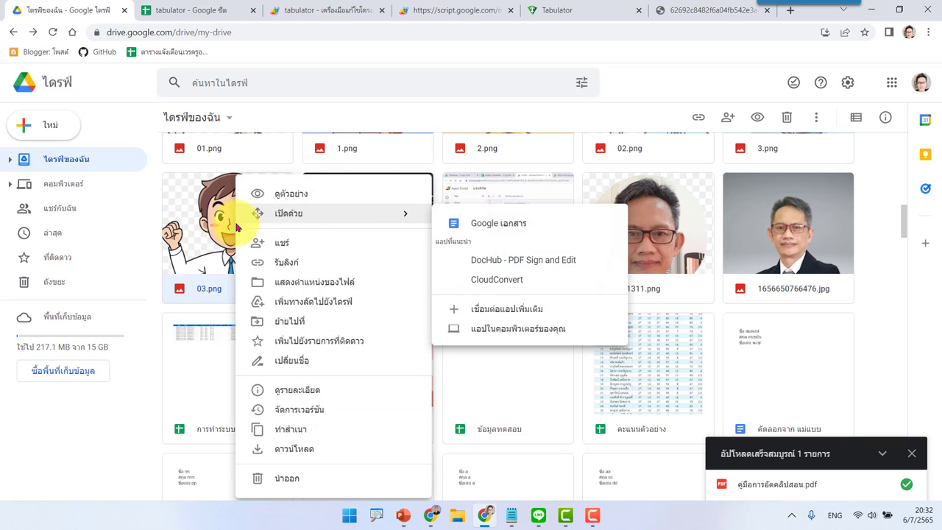
left_click(293, 264)
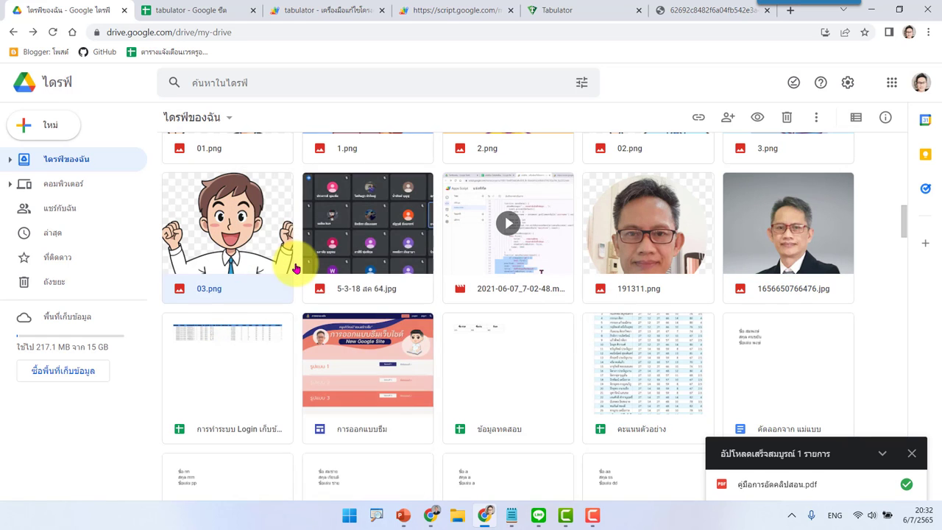
left_click(388, 337)
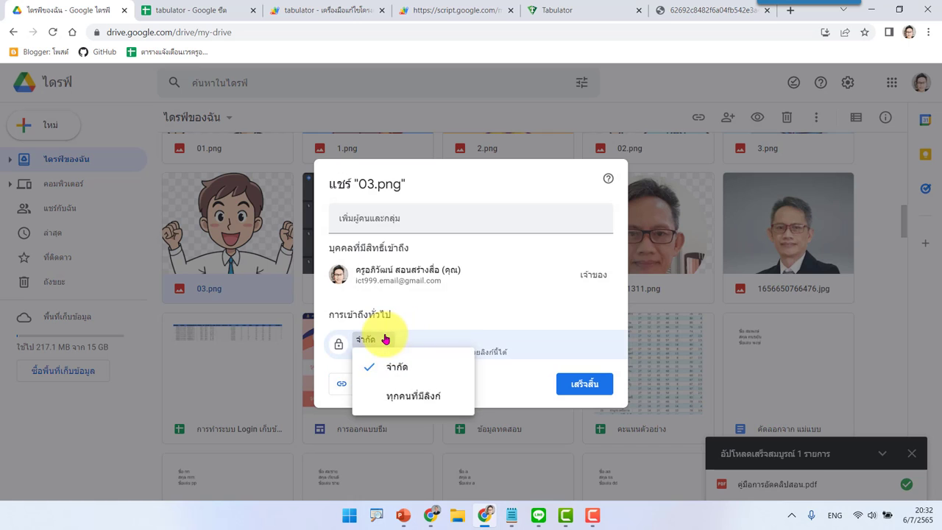
left_click(418, 396)
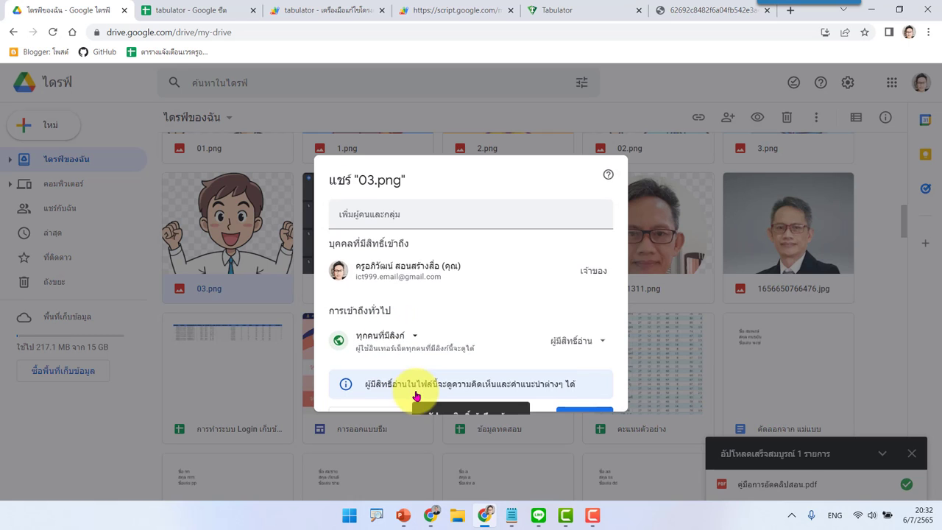
left_click(366, 402)
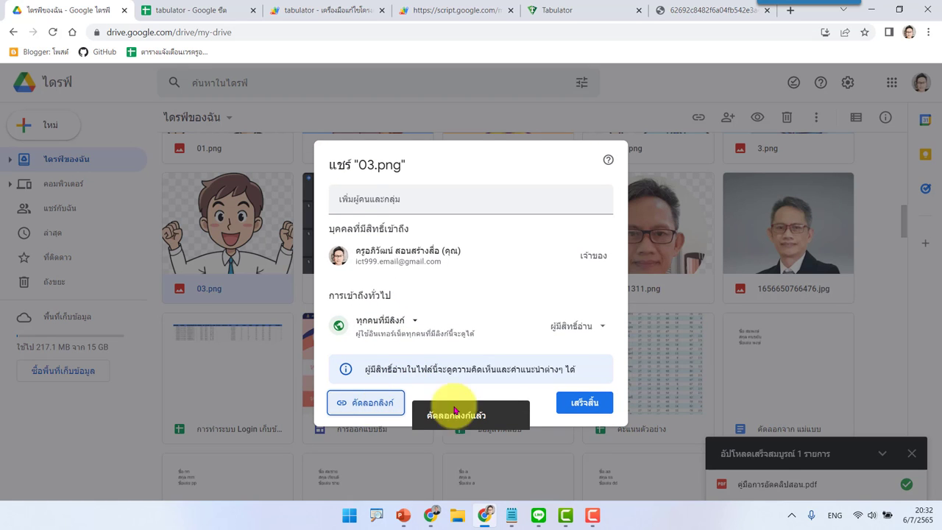
left_click(584, 403)
left_click(188, 12)
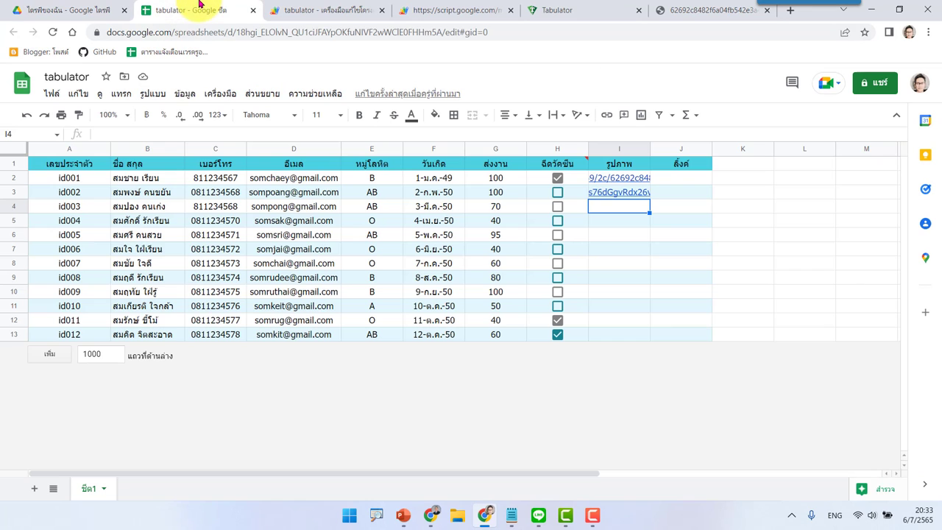
Step: Replace I2's image URL with 03.png's bare Drive file ID, trimming the link's prefix and /view?usp=sharing suffix
left_click(630, 181)
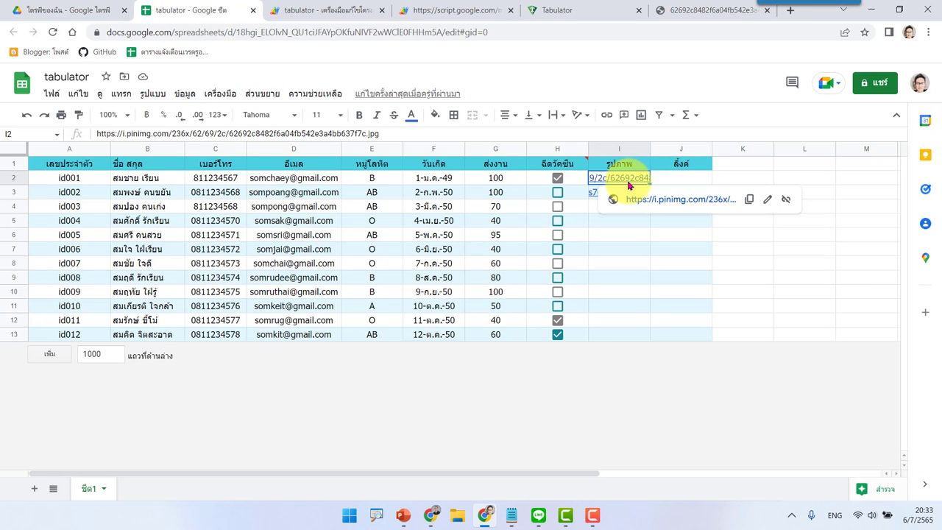
key("Delete")
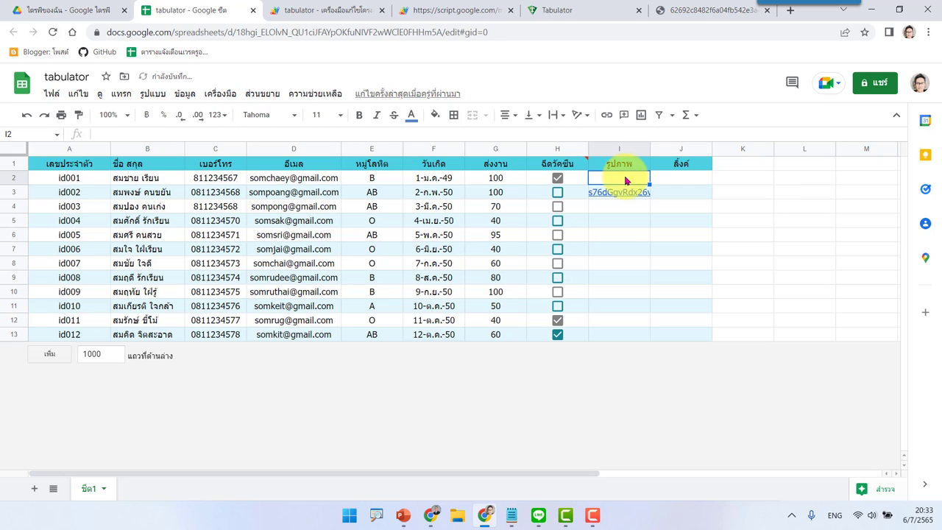
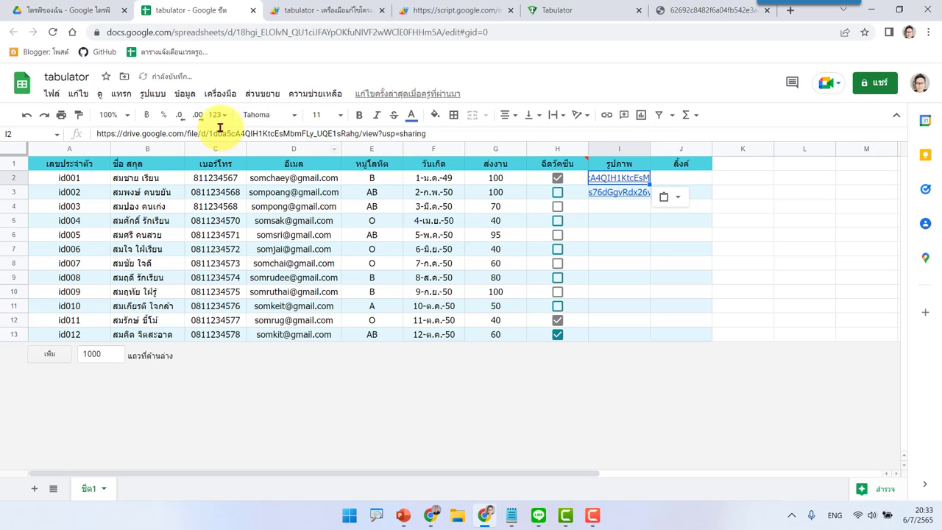
left_click_drag(209, 134, 85, 134)
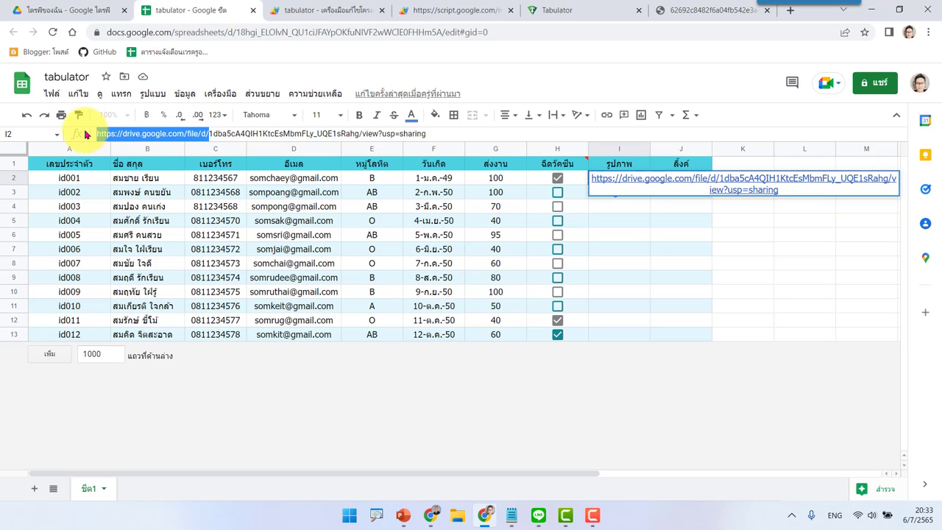
key("BackSpace")
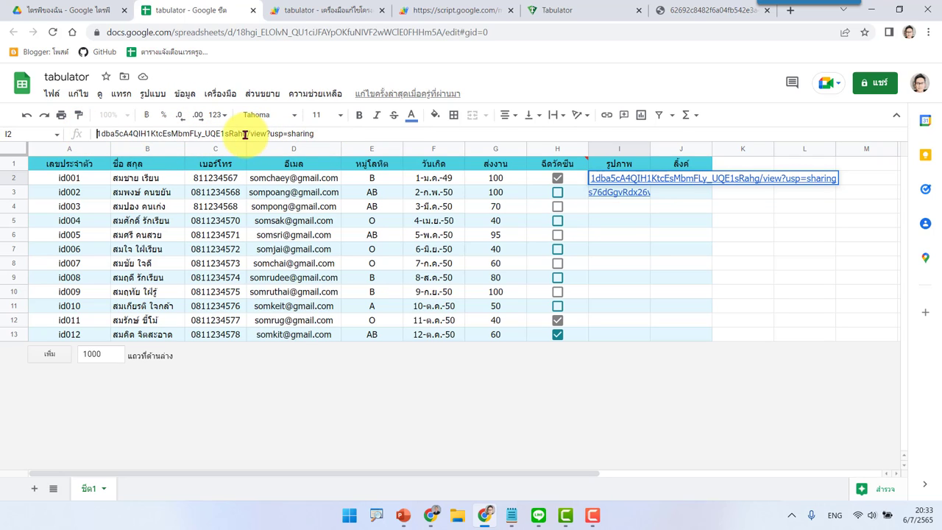
left_click_drag(249, 134, 354, 133)
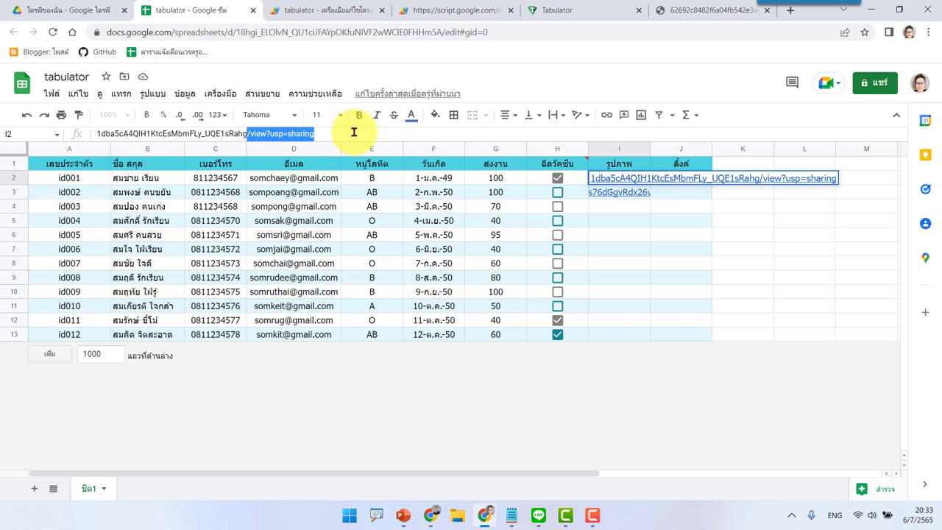
key("BackSpace")
key("Return")
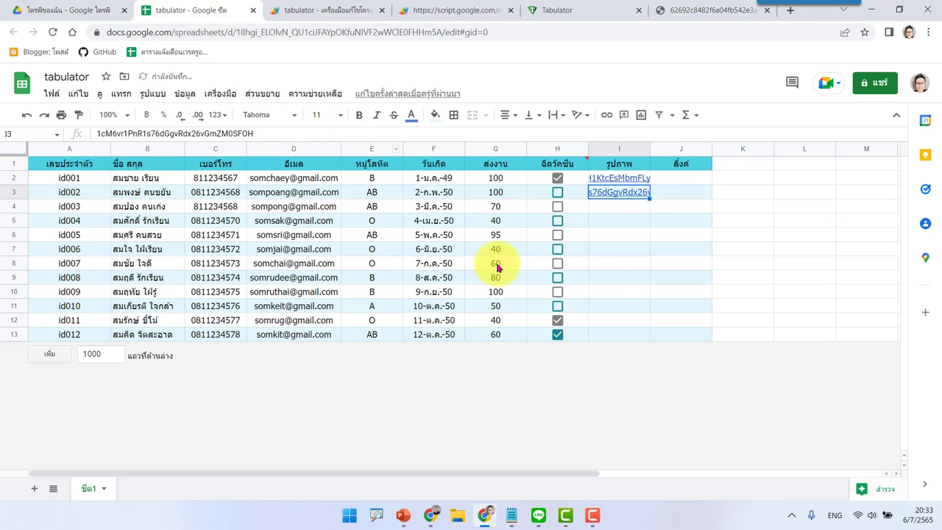
left_click(74, 9)
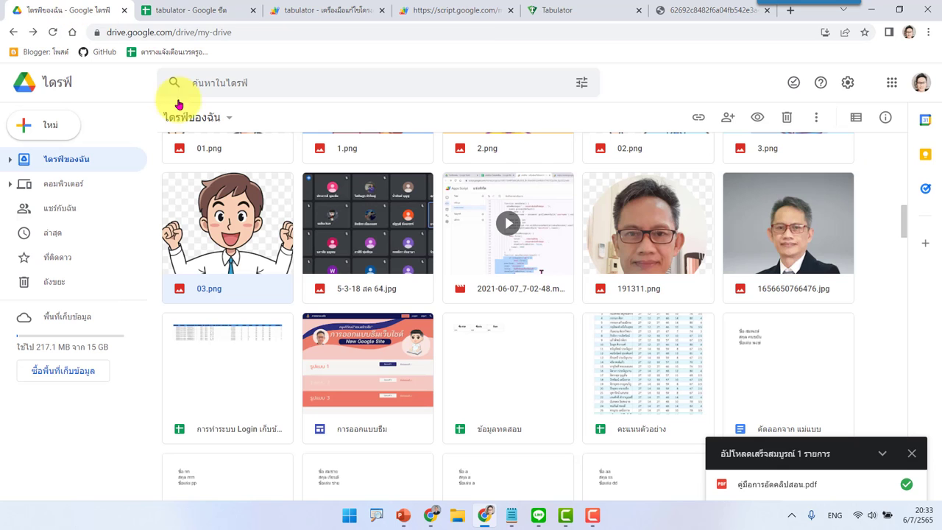
Step: Set the การออกแบบธีม file's general access to anyone with the link
right_click(378, 360)
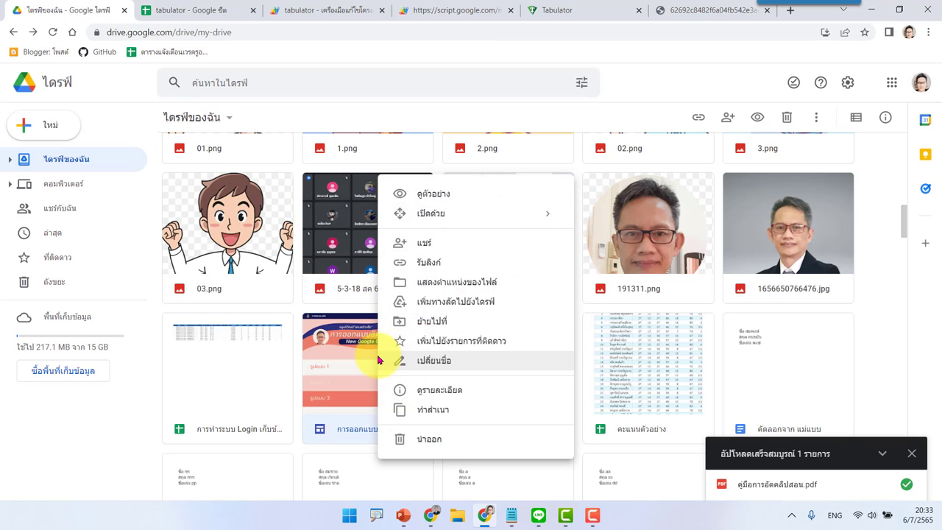
left_click(438, 261)
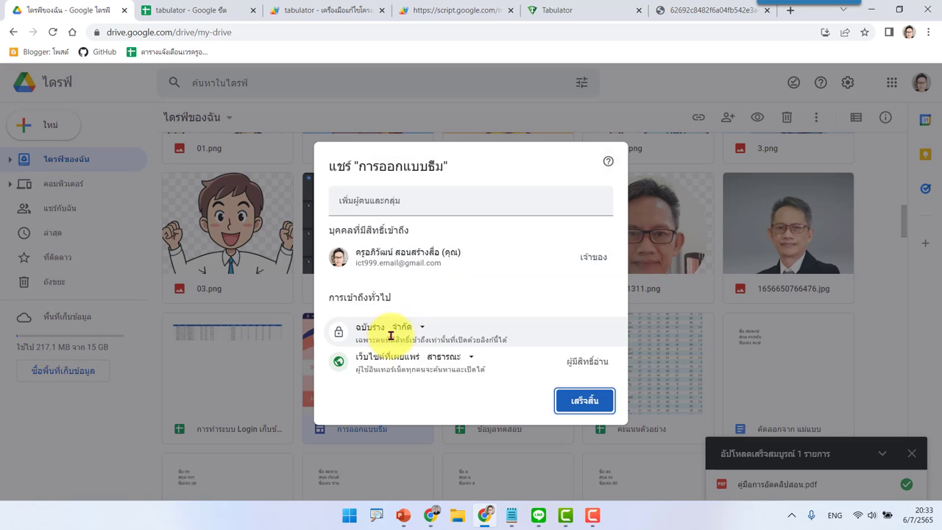
left_click(415, 327)
left_click(425, 381)
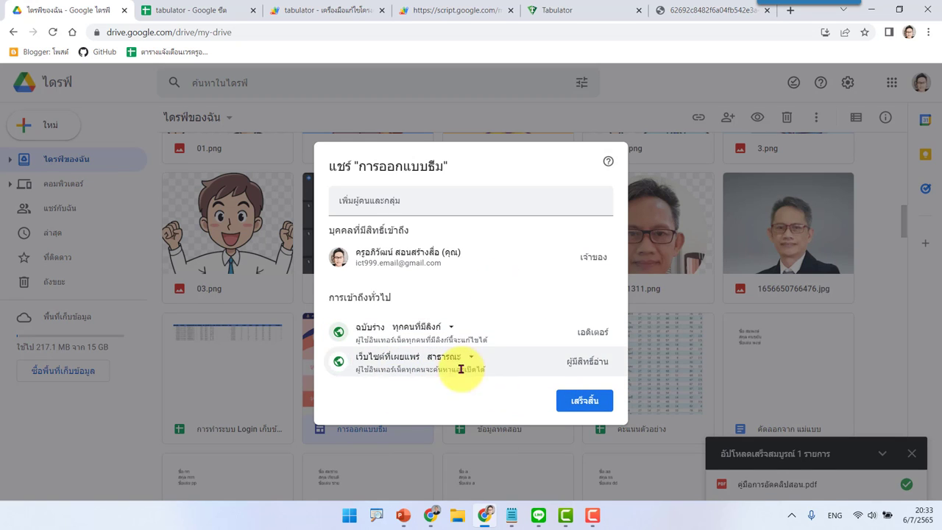
left_click(579, 402)
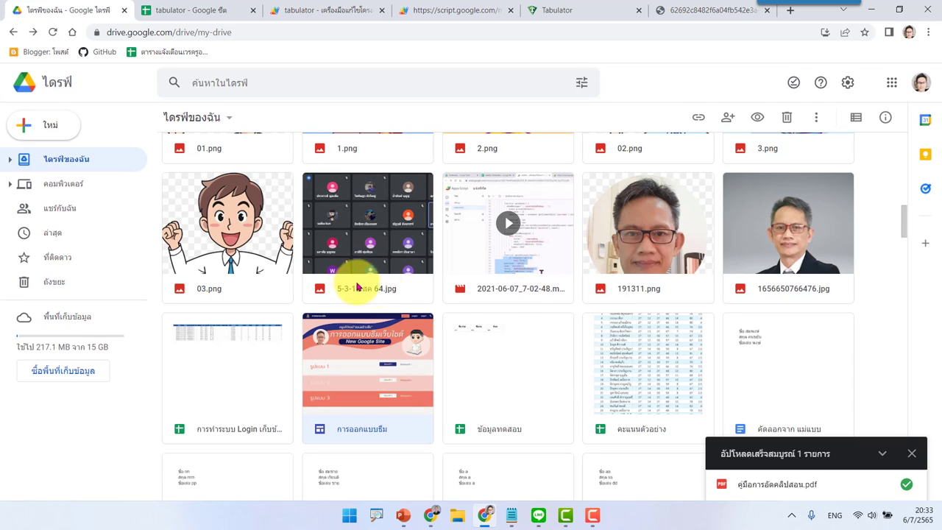
right_click(366, 410)
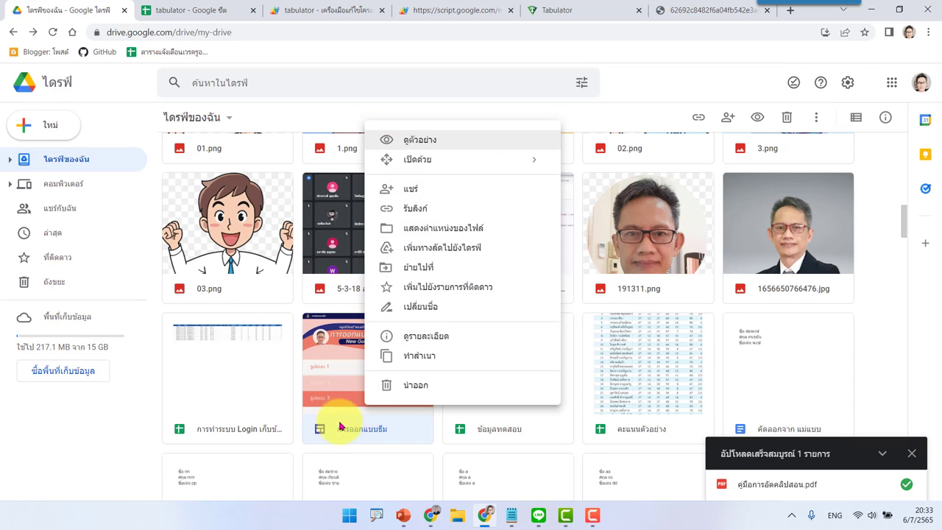
left_click(436, 454)
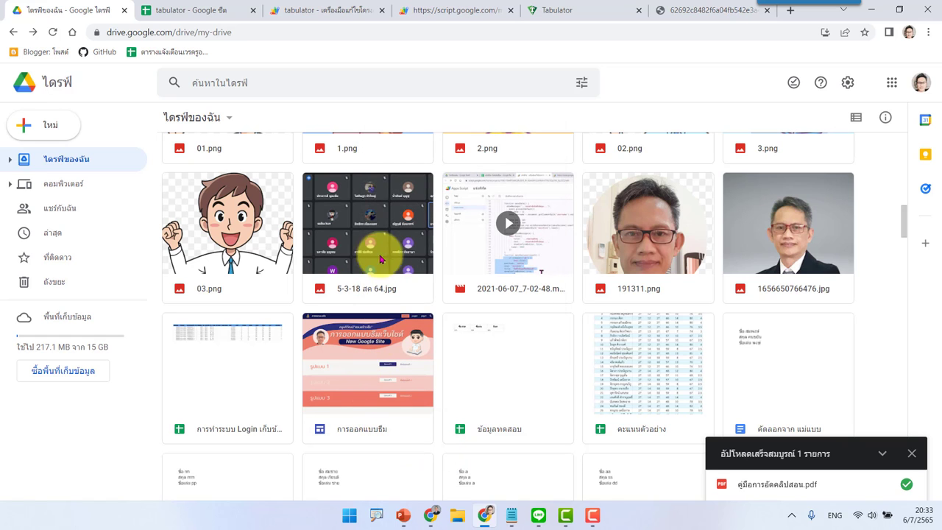
Step: Share 5-3-18 สค 64.jpg with anyone with the link, copy its link, and return to the sheet
left_click(382, 246)
right_click(382, 246)
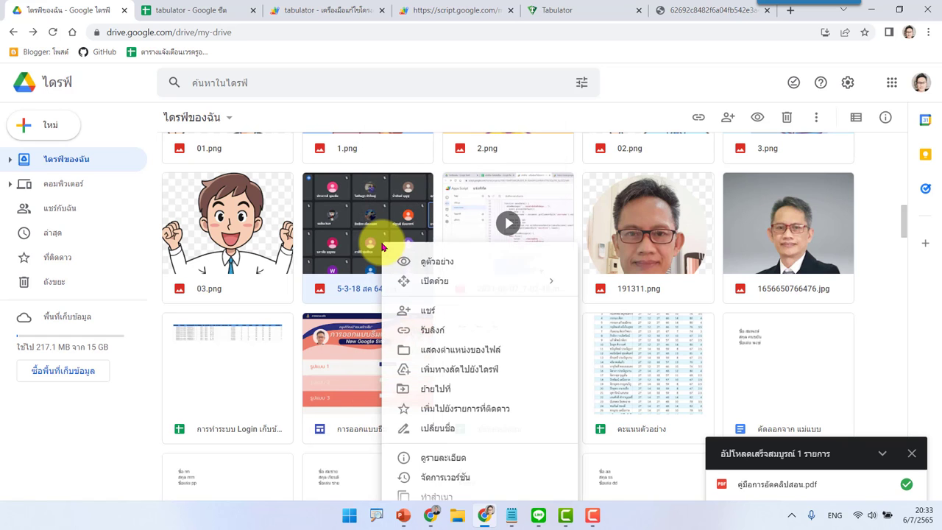
left_click(435, 337)
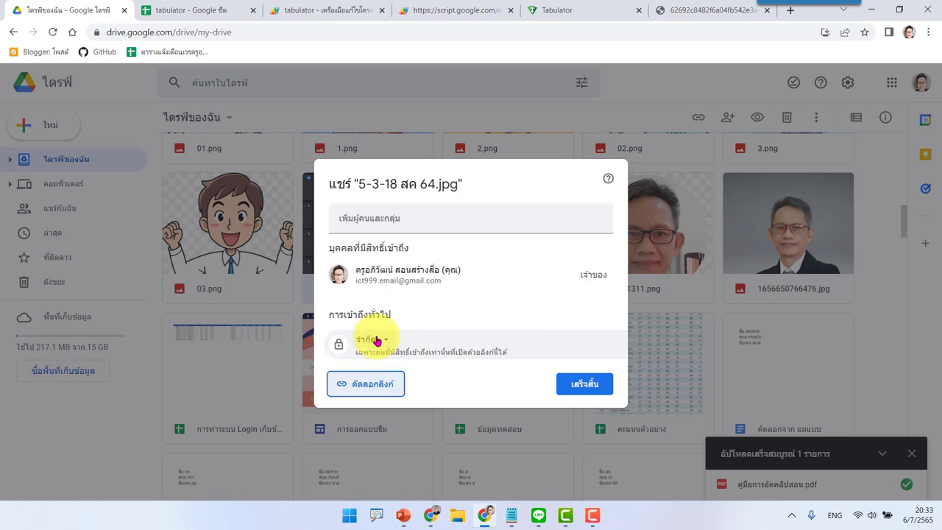
left_click(367, 340)
left_click(425, 396)
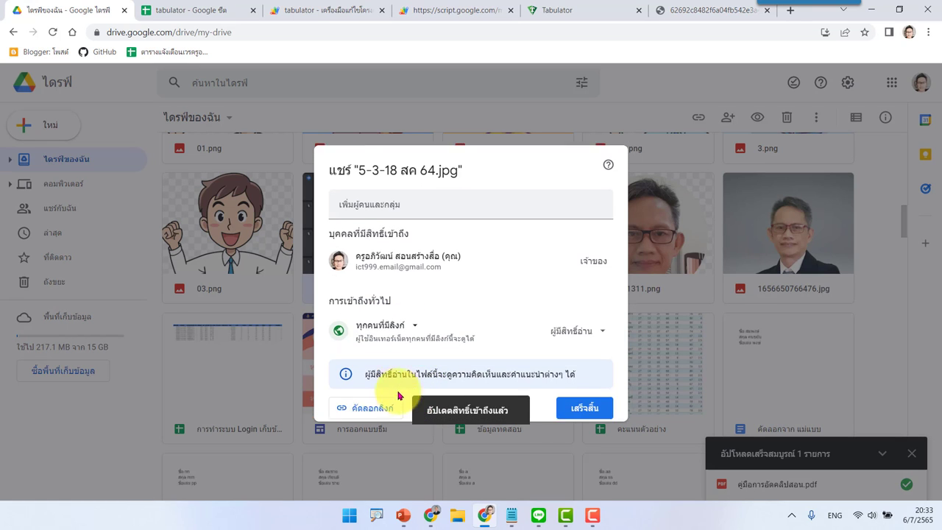
left_click(361, 403)
left_click(579, 403)
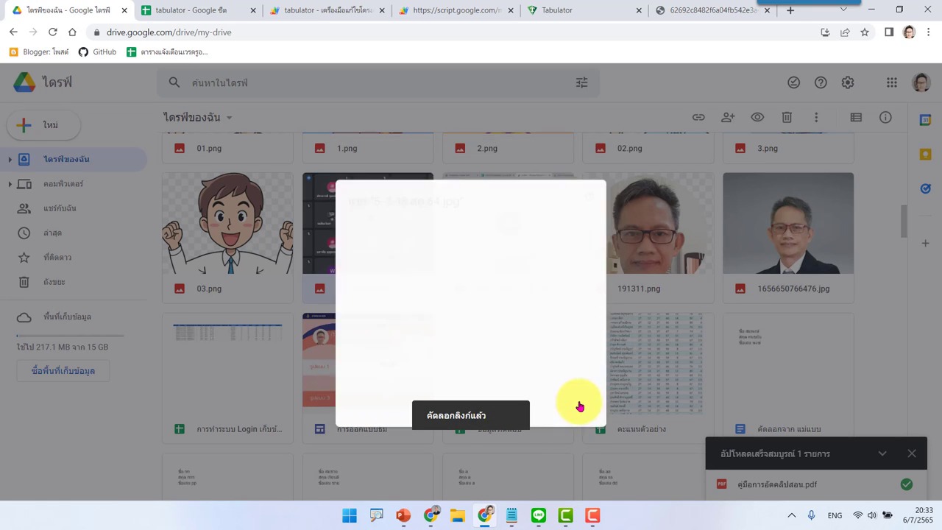
left_click(183, 10)
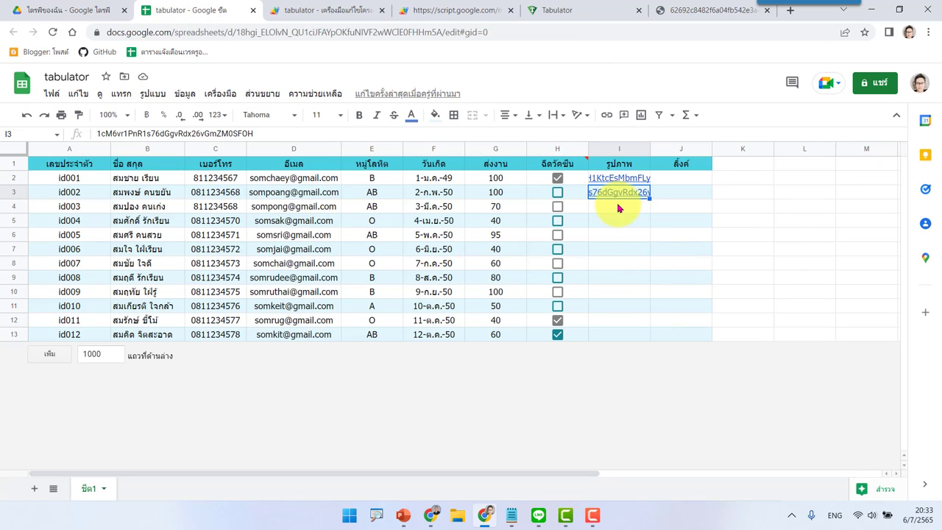
Step: Paste 5-3-18 สค 64.jpg's link into I4 and trim it to the bare Drive file ID
left_click(619, 207)
key("ctrl+v")
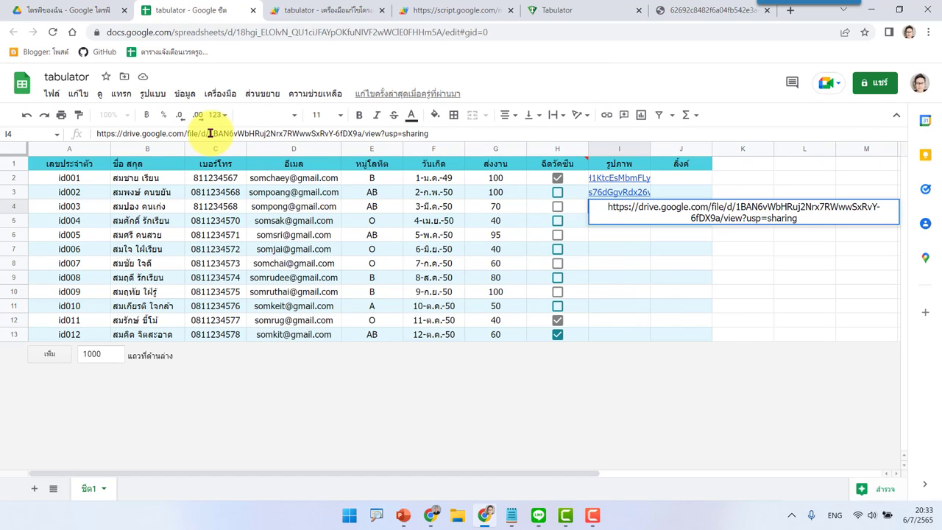
left_click_drag(210, 133, 90, 137)
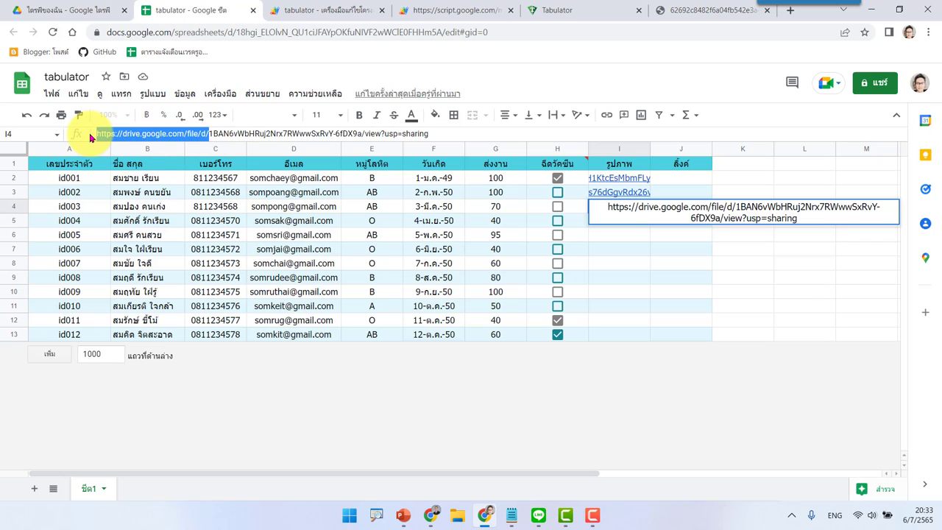
key("BackSpace")
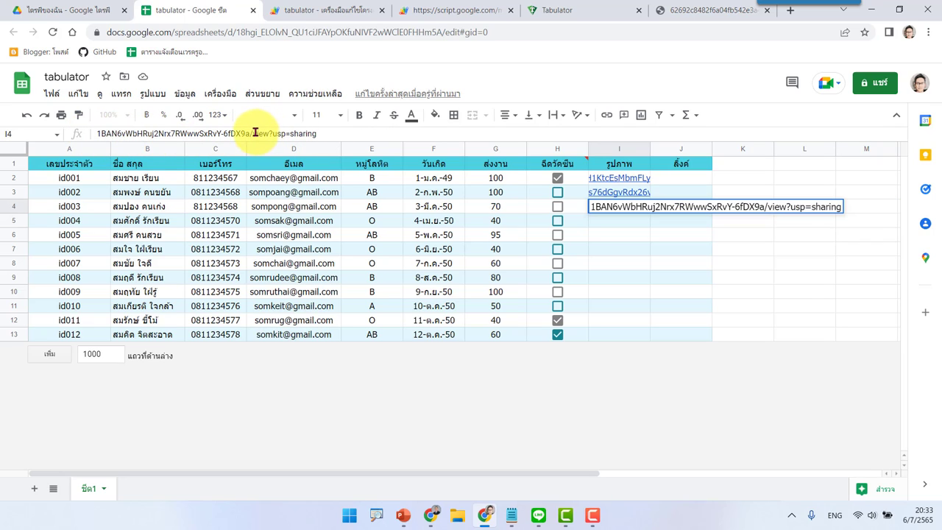
left_click_drag(251, 133, 374, 132)
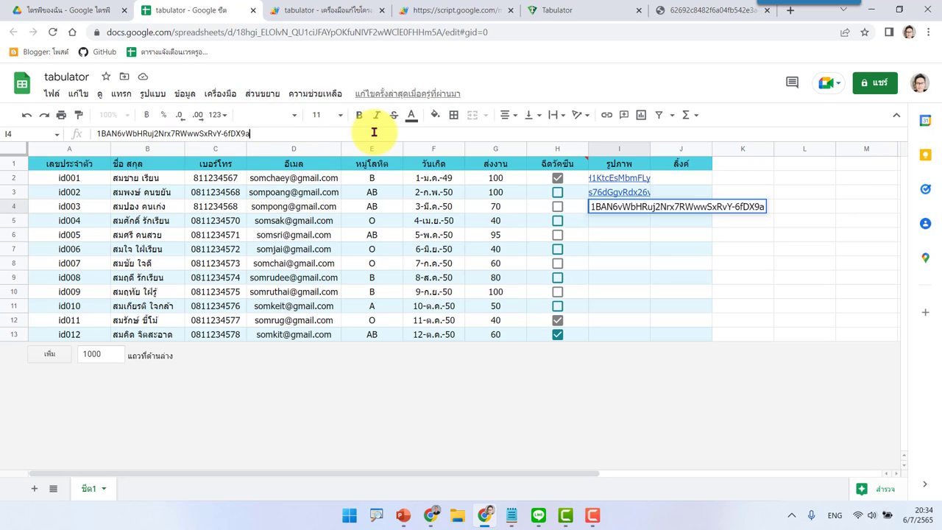
key("Return")
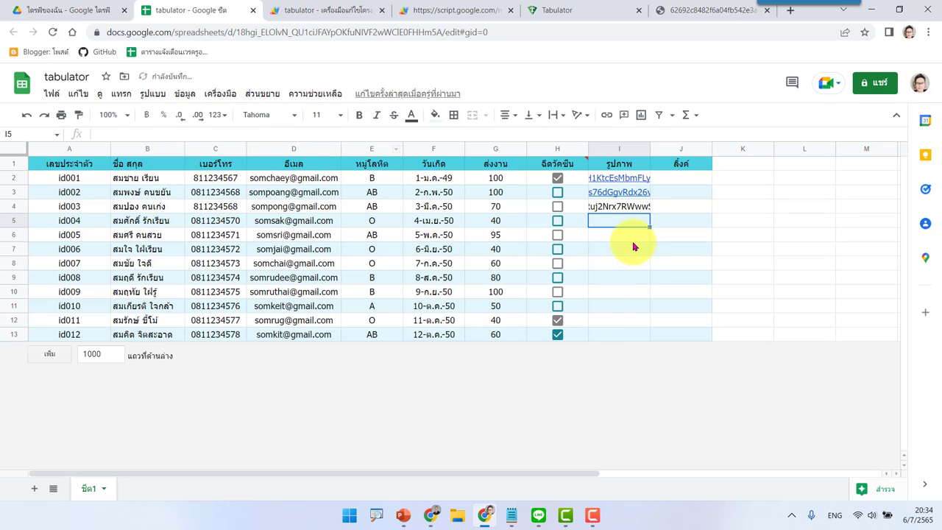
left_click(628, 210)
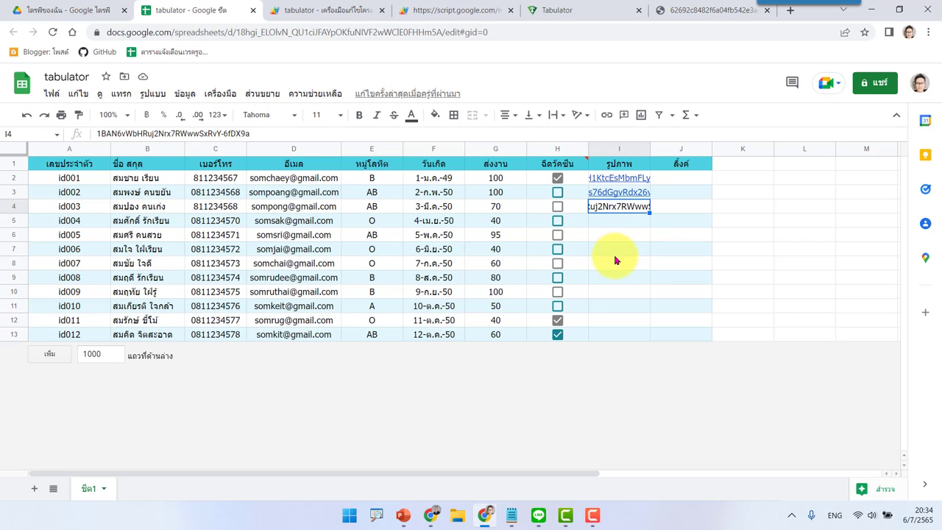
left_click(331, 13)
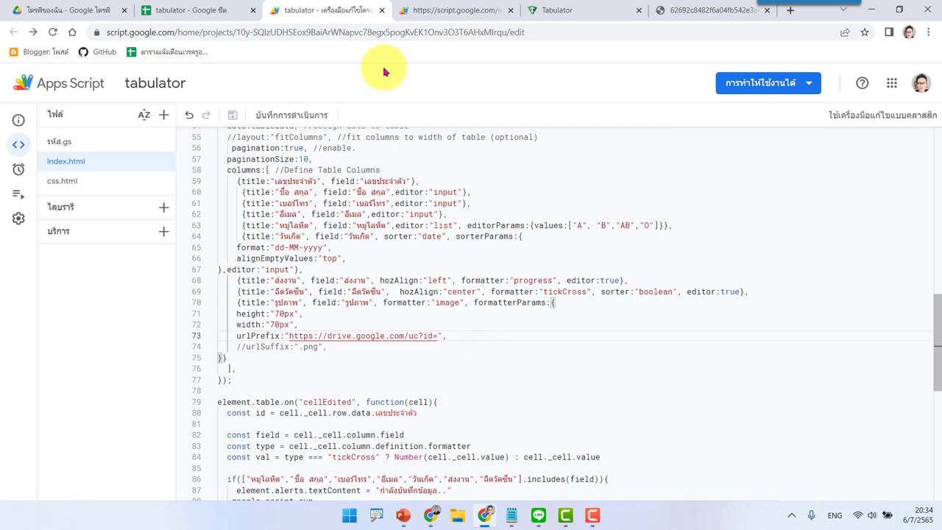
Step: Reload the Tabulator web app to see Drive pictures for id001–id003, then return to the sheet
left_click(442, 10)
left_click(53, 32)
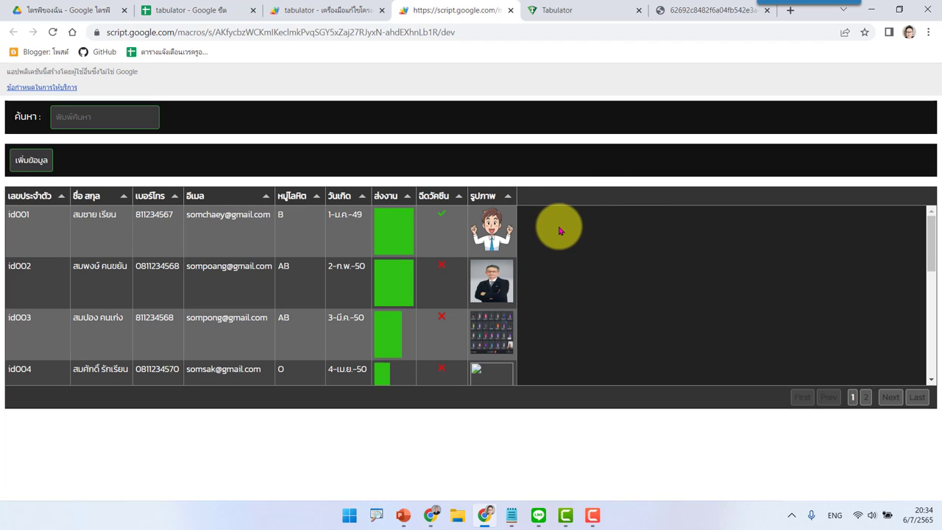
left_click(184, 9)
left_click(677, 179)
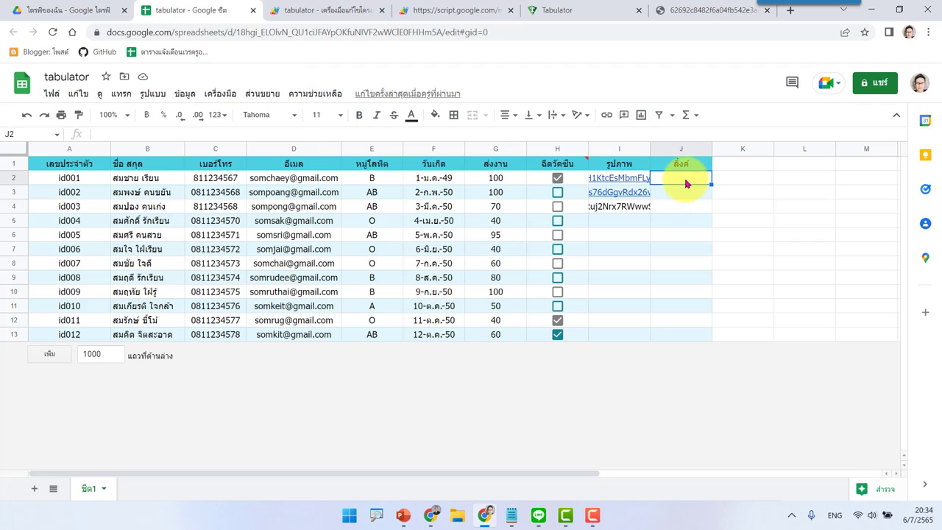
double_click(686, 181)
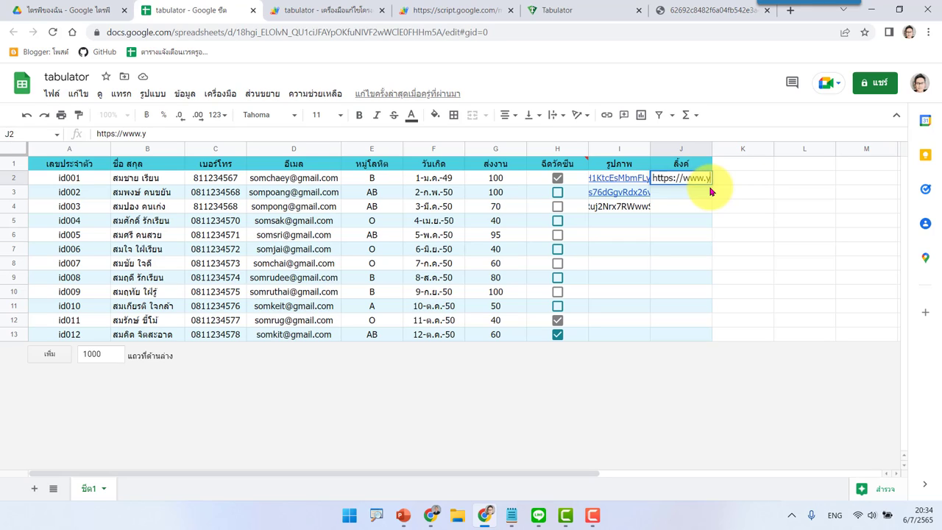
type("outube.com")
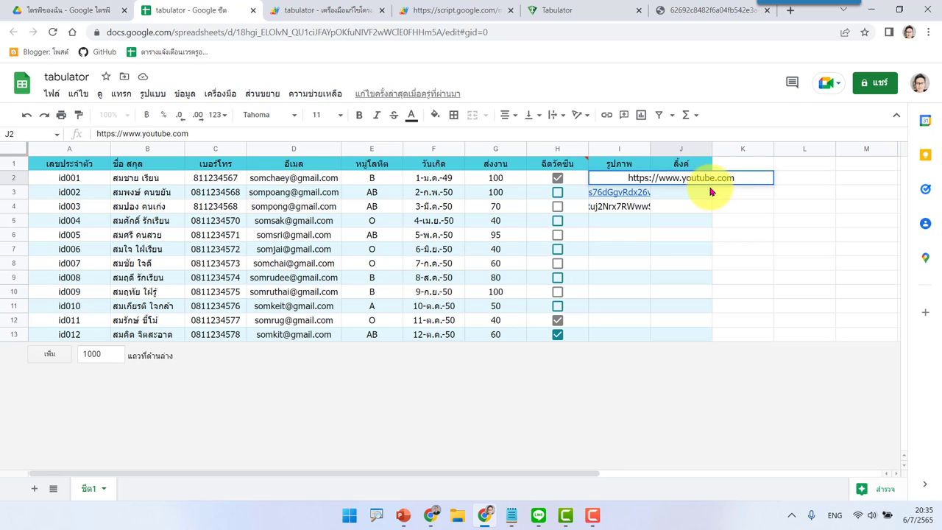
key("Return")
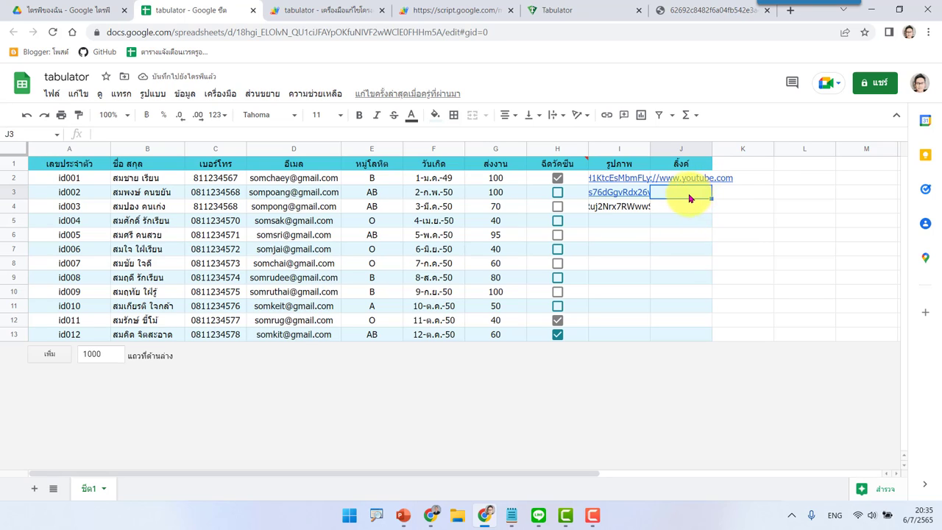
left_click(685, 179)
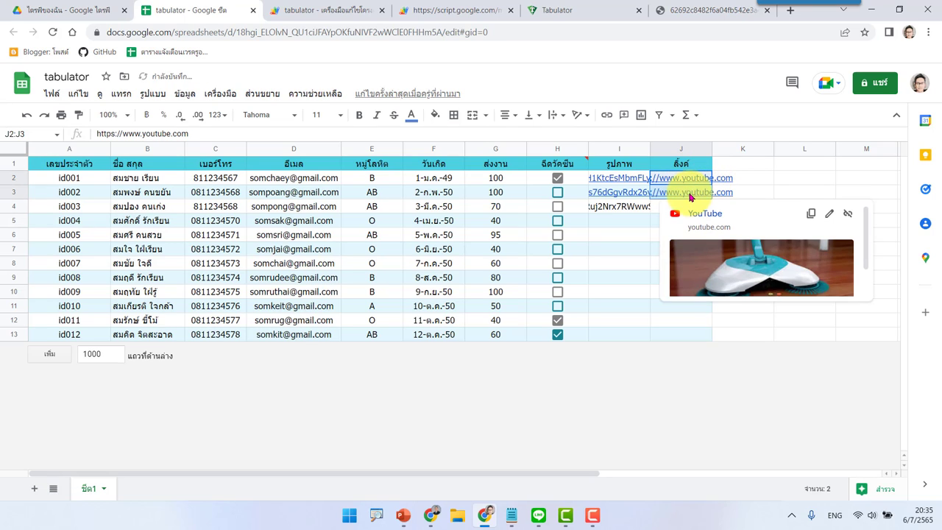
left_click(293, 164, "shift")
double_click(153, 132)
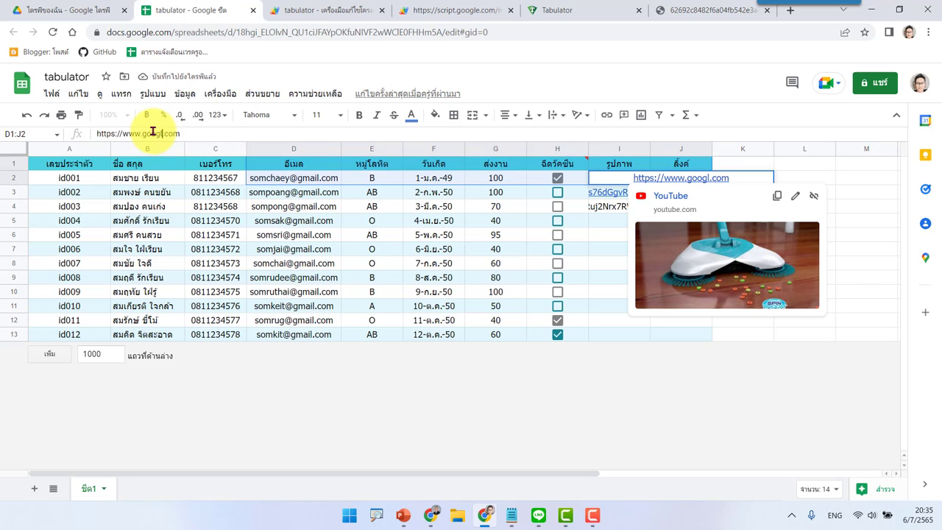
type("google")
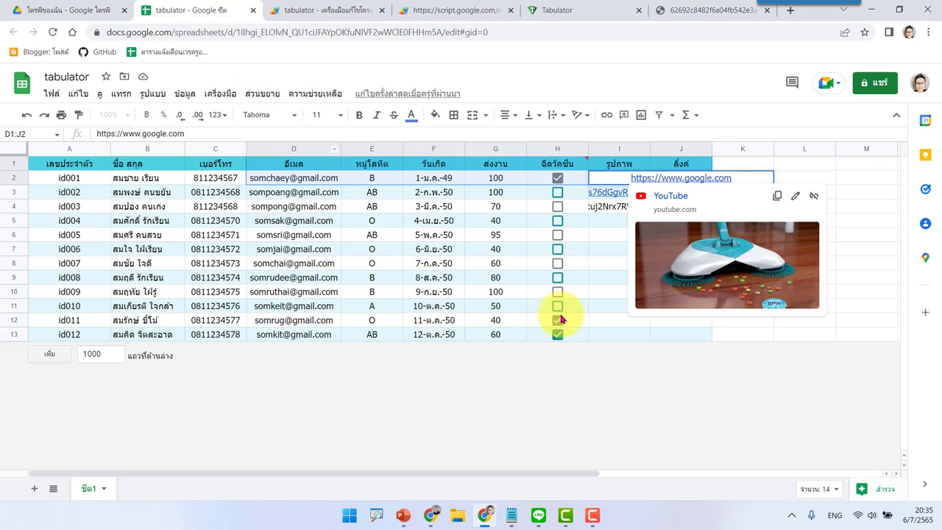
left_click(596, 224)
left_click(683, 210)
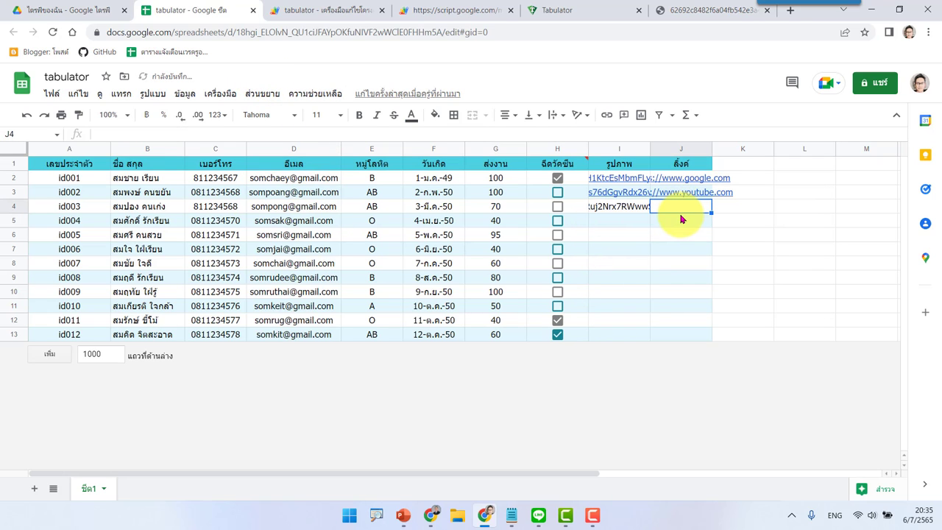
left_click(37, 10)
Step: Copy the anyone-with-the-link Drive share link for คู่มือการอัดคลิปสอน.pdf
scroll(844, 317, "down", 6)
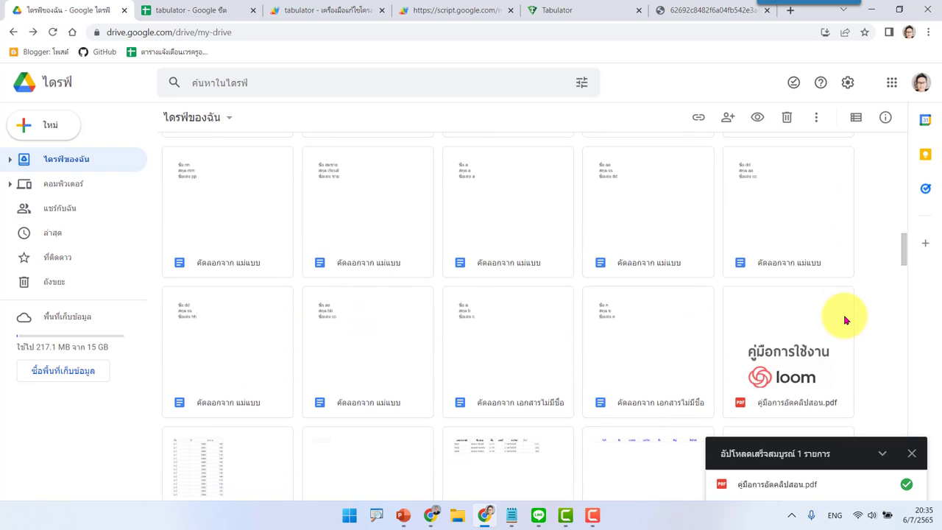
left_click(777, 277)
right_click(778, 280)
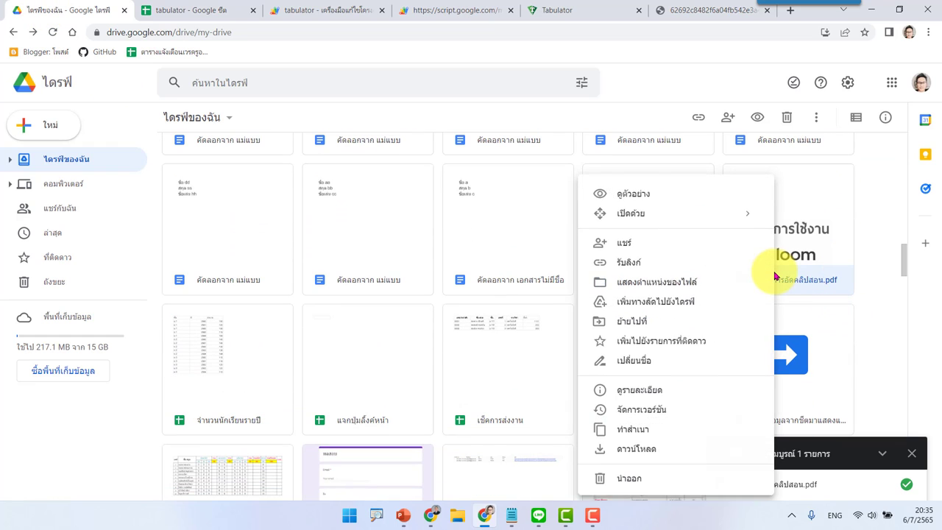
left_click(632, 262)
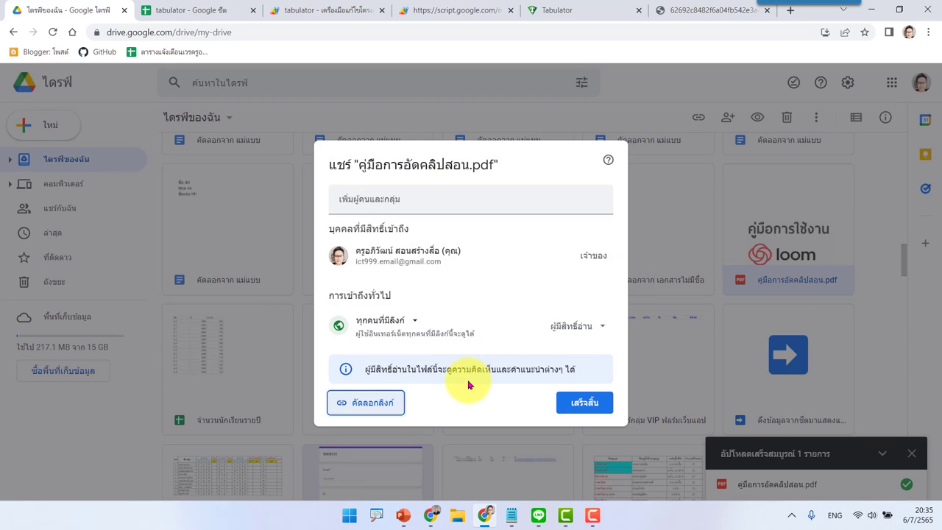
left_click(410, 324)
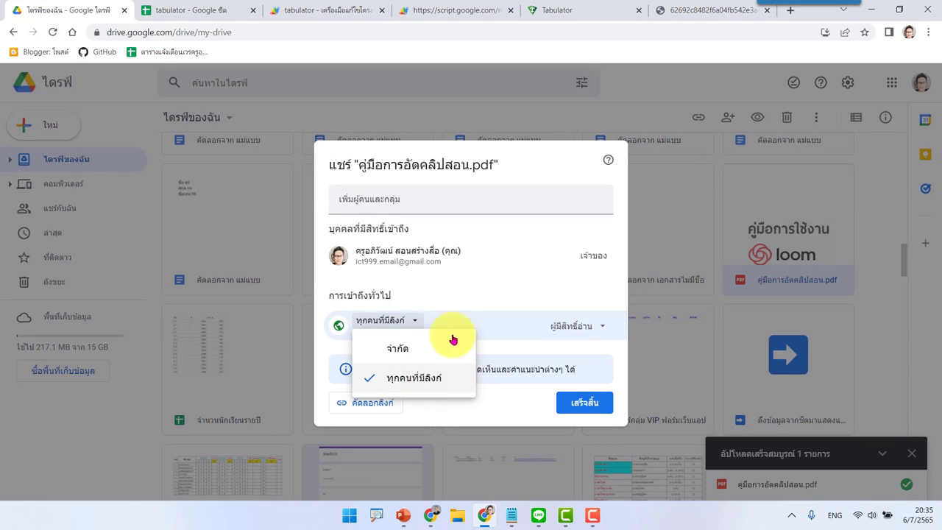
left_click(471, 286)
left_click(370, 405)
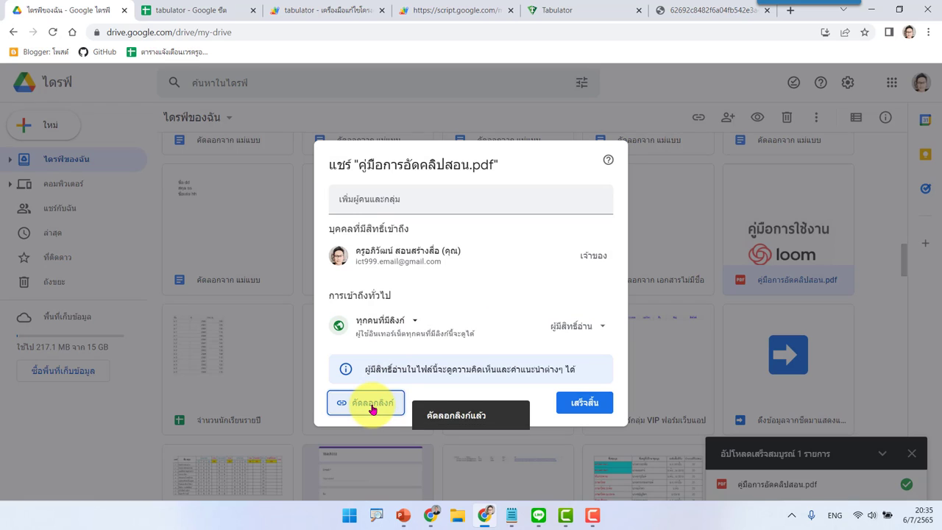
left_click(578, 404)
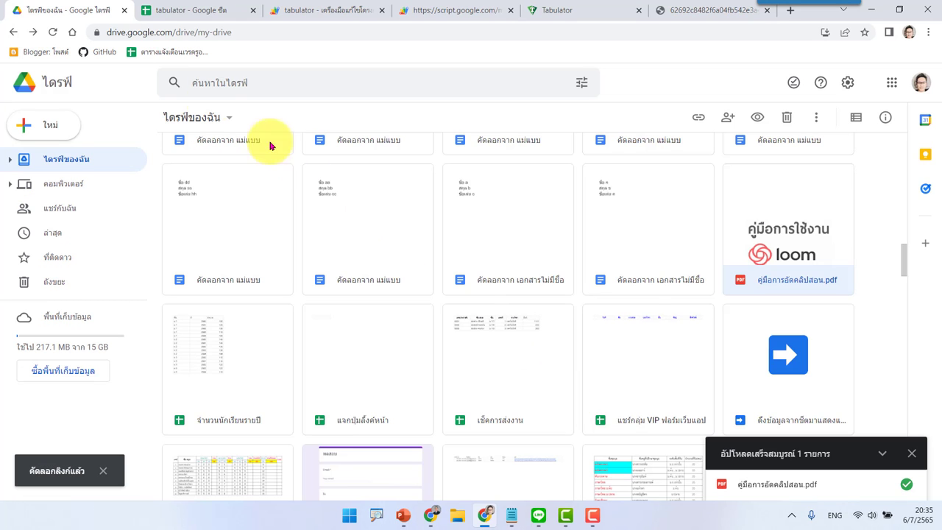
left_click(190, 10)
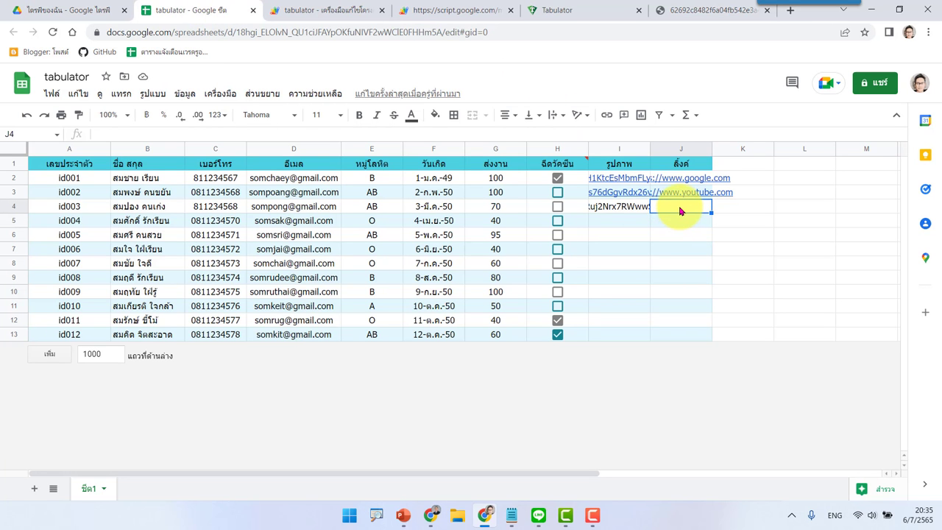
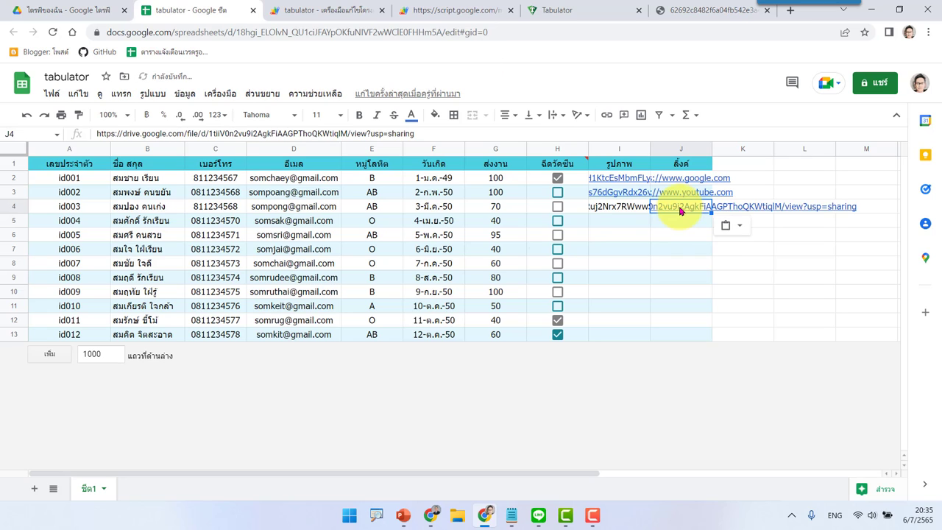
Step: Paste the PDF's drive.google.com share link into cell J4 under ลิ้งค์
left_click(785, 255)
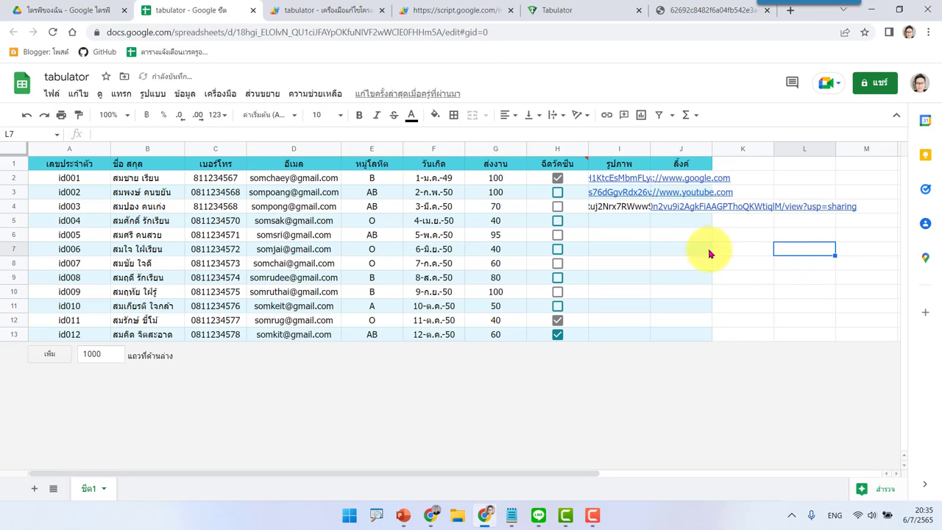
mouse_move(678, 195)
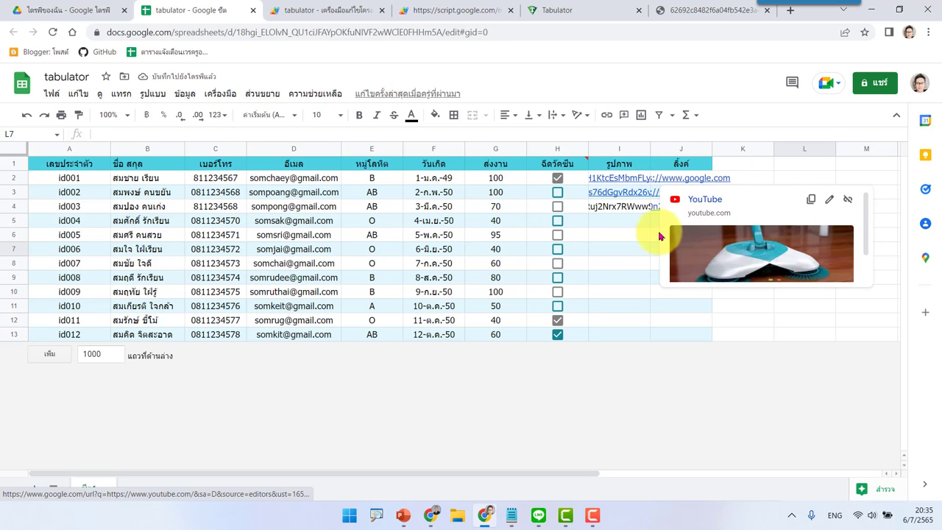
left_click(662, 223)
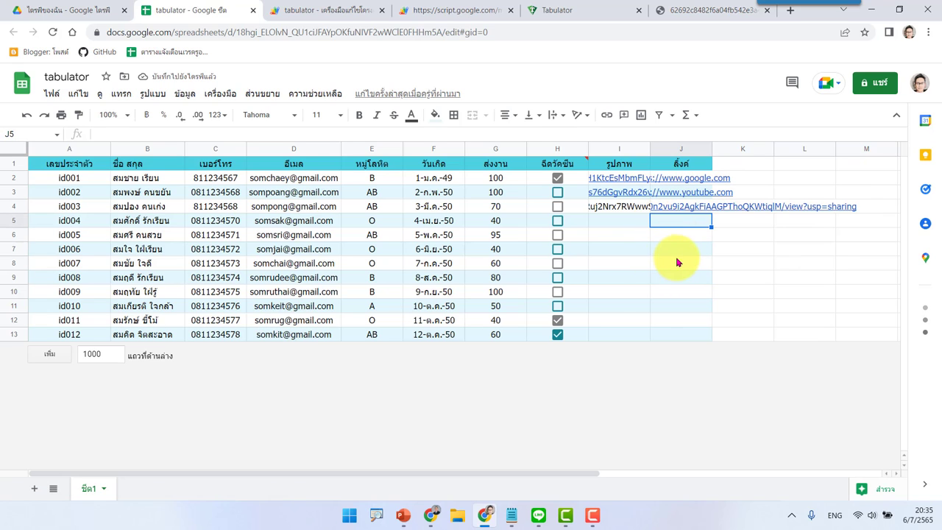
Step: Copy the Link formatter example column code from the Tabulator docs
left_click(571, 9)
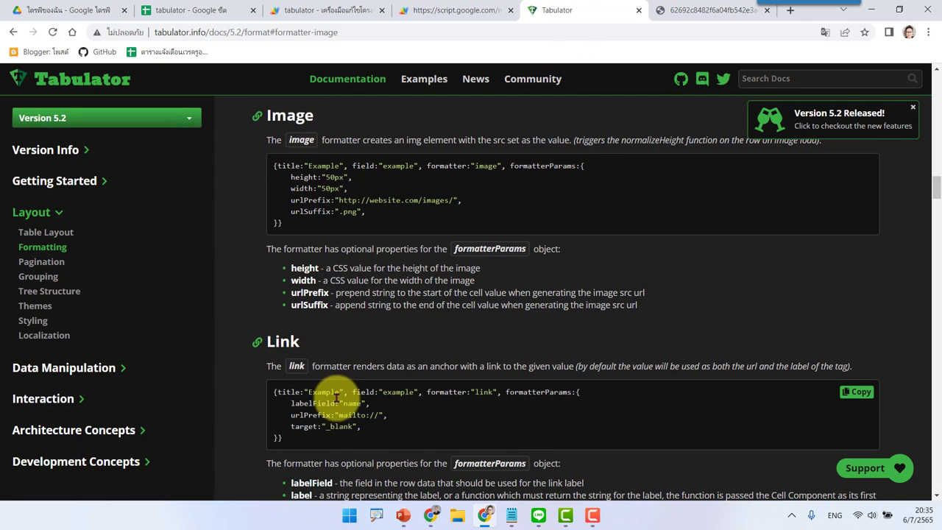
scroll(387, 392, "down", 2)
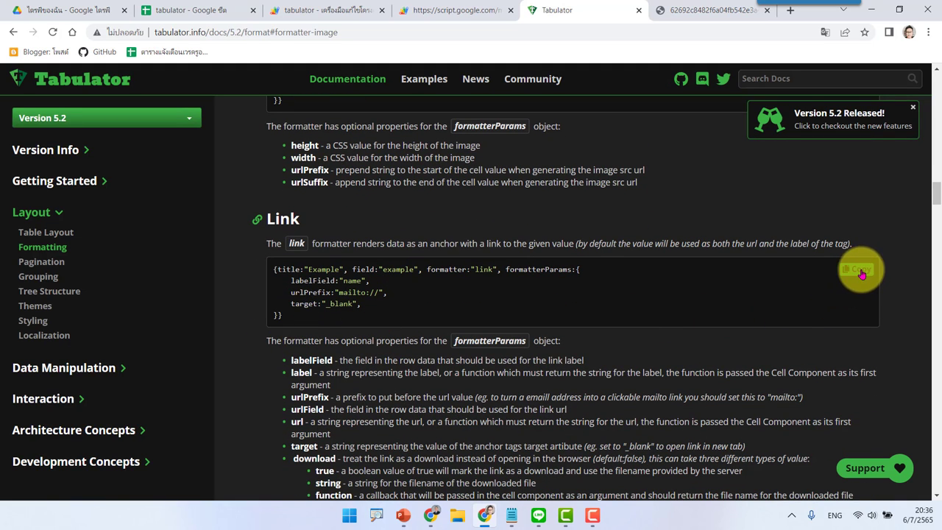
left_click(319, 6)
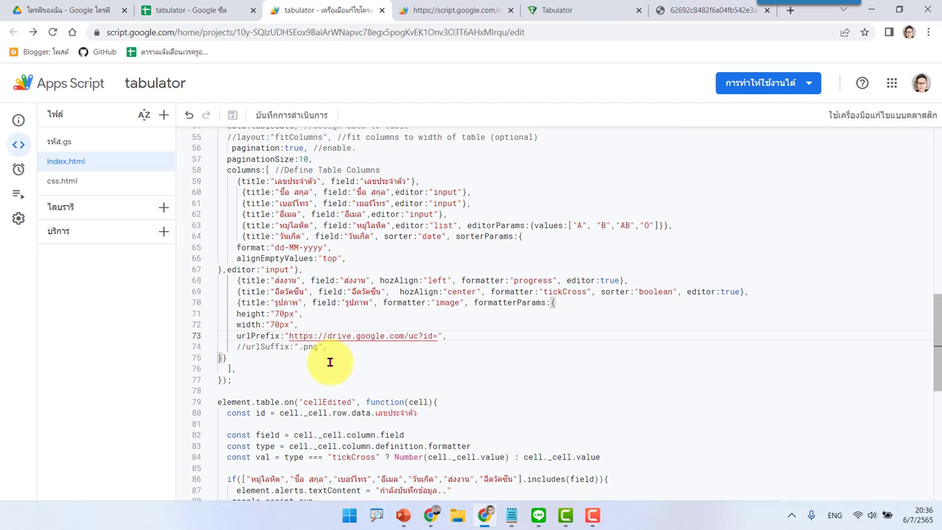
Step: Add a comma after the รูปภาพ column on line 75 and paste the Link formatter column below
left_click(248, 358)
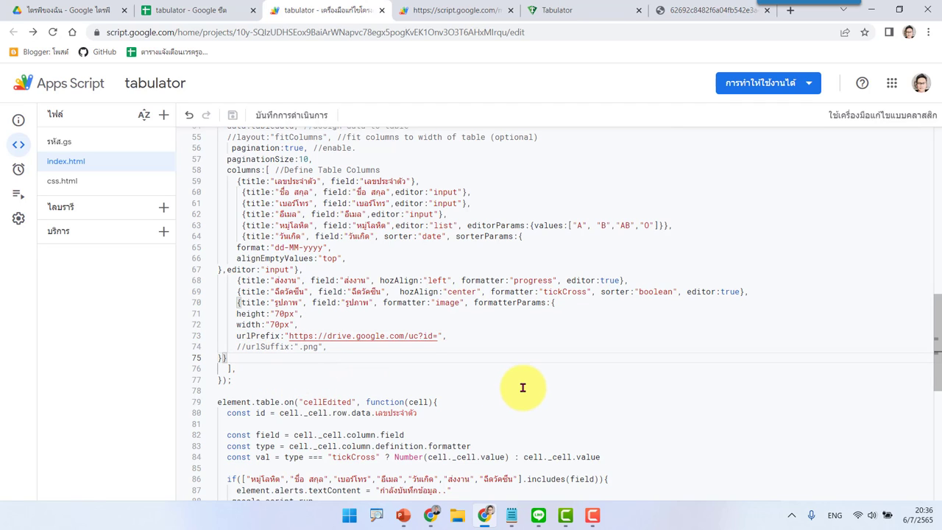
type(",")
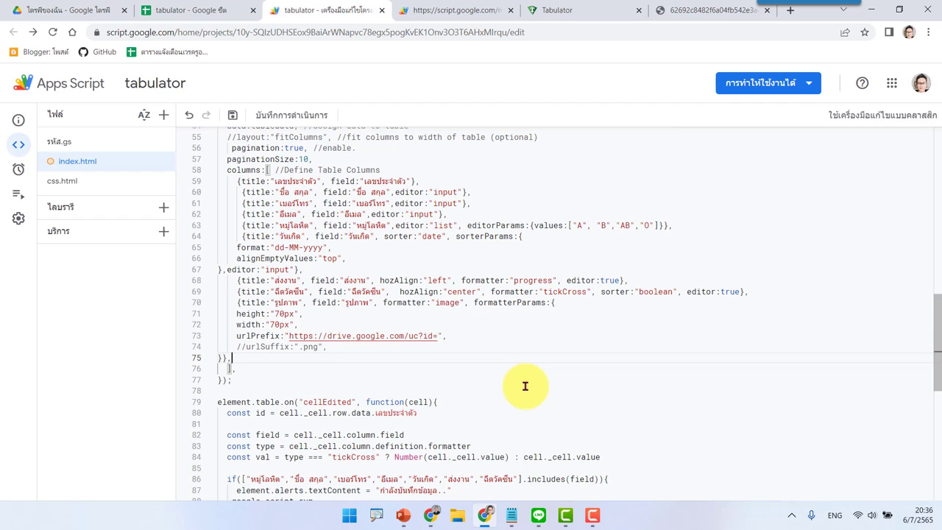
key("Return")
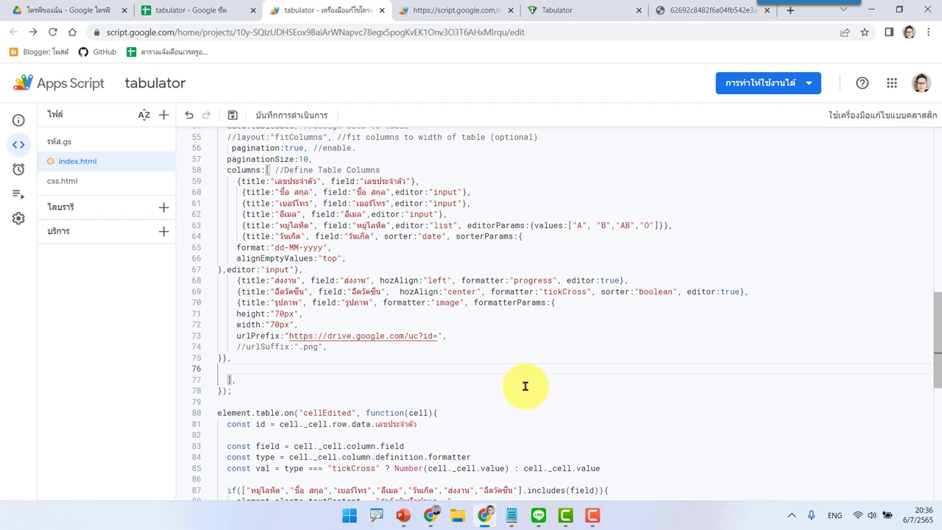
type("{title:\"Example\", field:\"example\", formatter:\"link\", formatterParams:{     labelField:\"name\",     urlPrefix:\"mailto://\",     target:\"_blank\", }}")
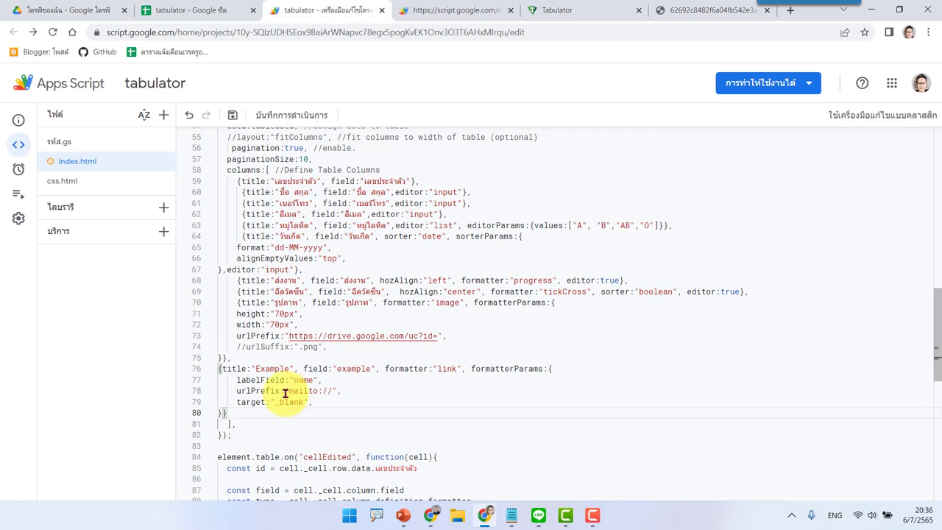
Step: Check the sheet's ลิ้งค์ header, then select 'Example' in the new column's title
left_click(268, 369)
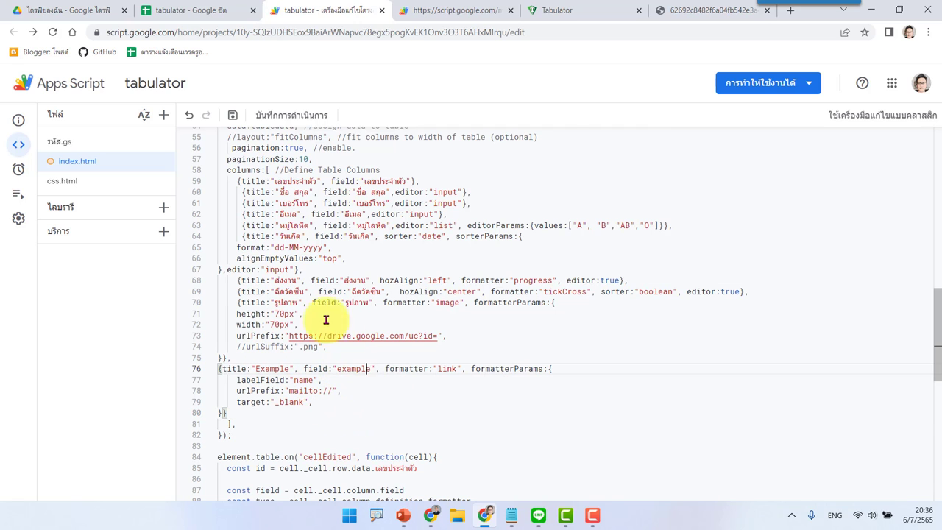
left_click(193, 10)
left_click(688, 164)
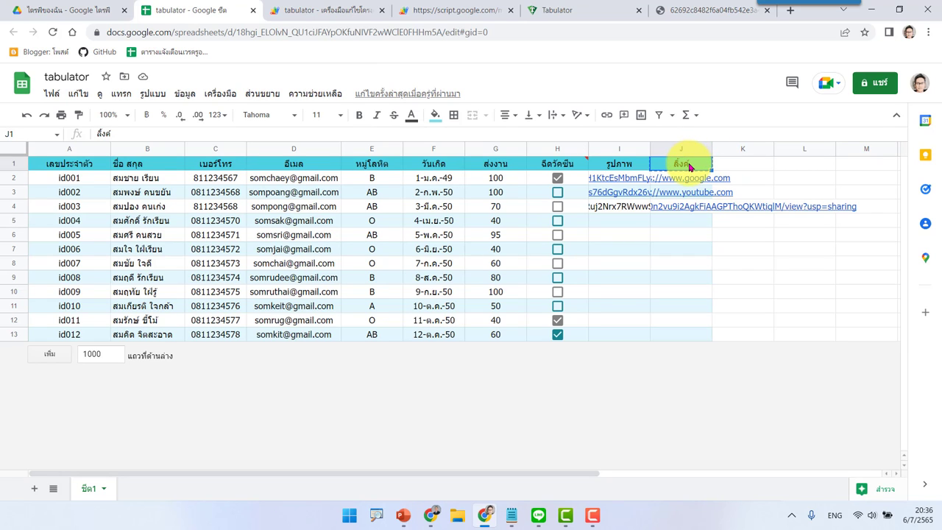
left_click(312, 9)
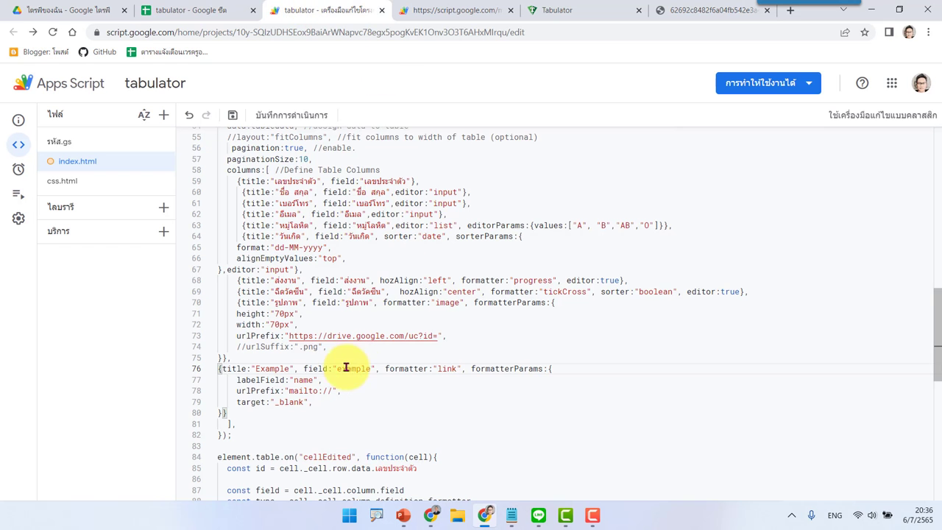
double_click(273, 368)
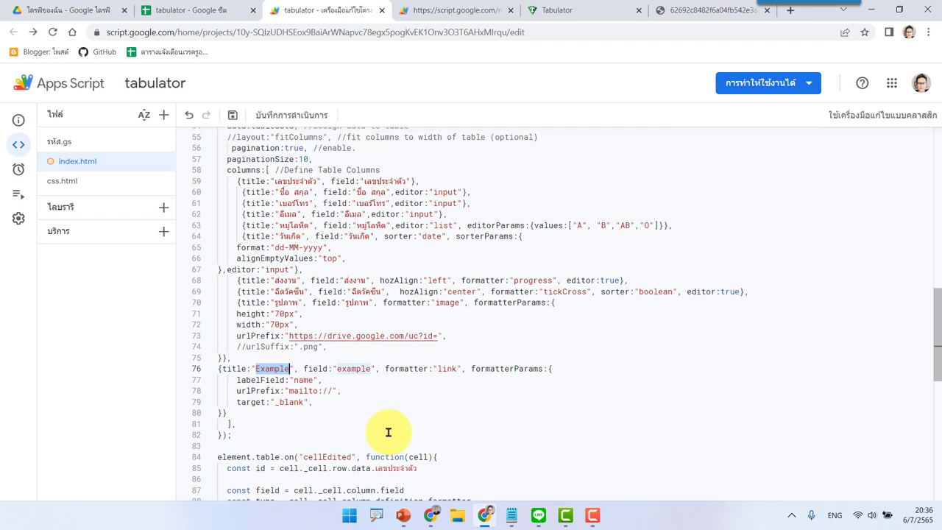